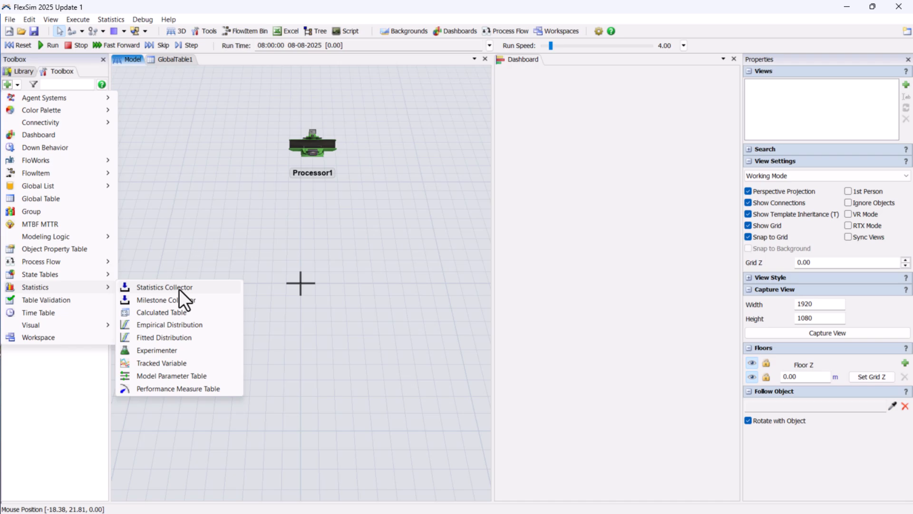
# Add a Statistics Collector to the model
pyautogui.click(179, 288)
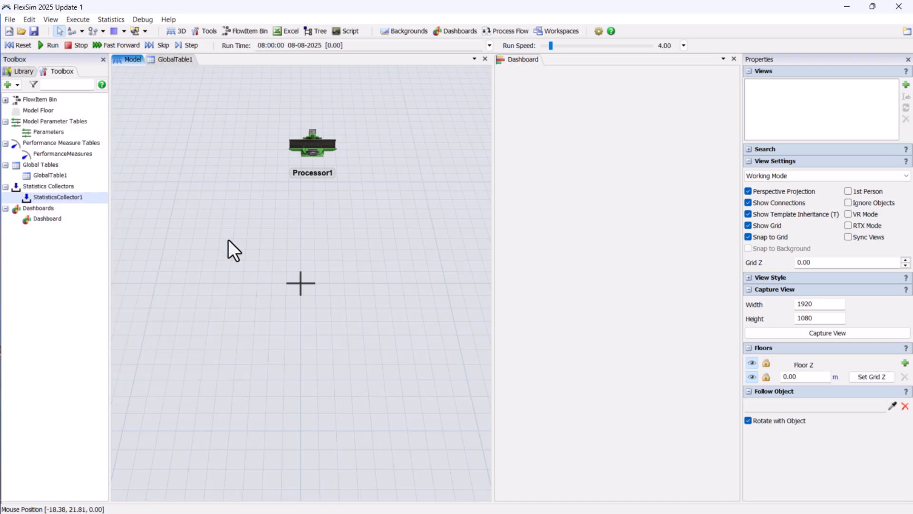
# Browse Processor1's properties, the dashboard chart library and the statistics collector's properties
pyautogui.click(13, 71)
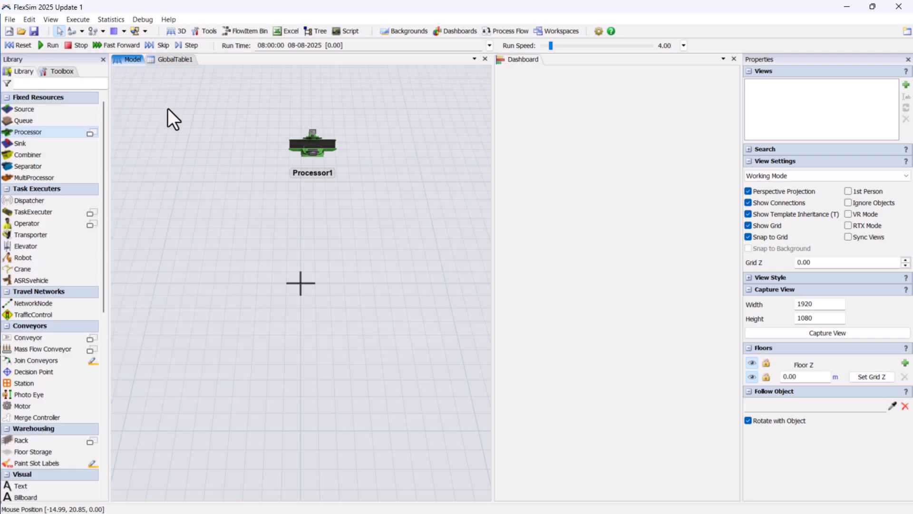
pyautogui.click(313, 150)
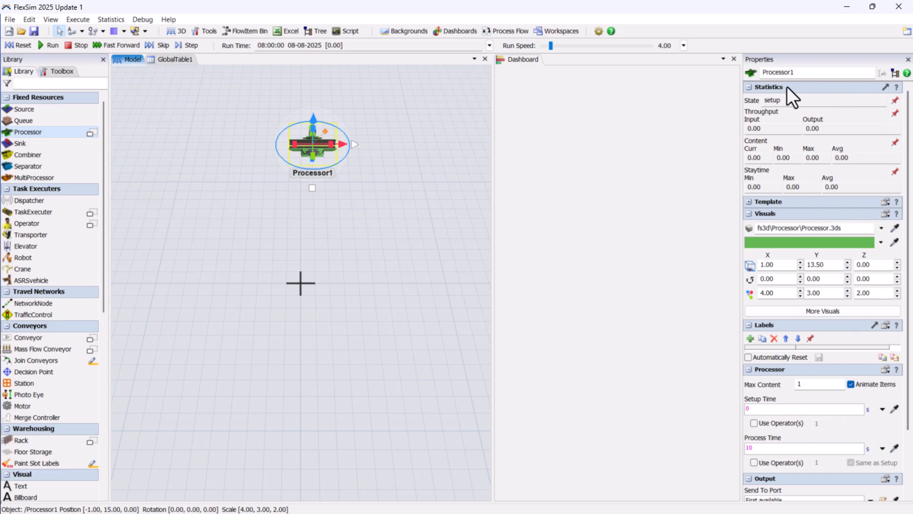
pyautogui.click(565, 127)
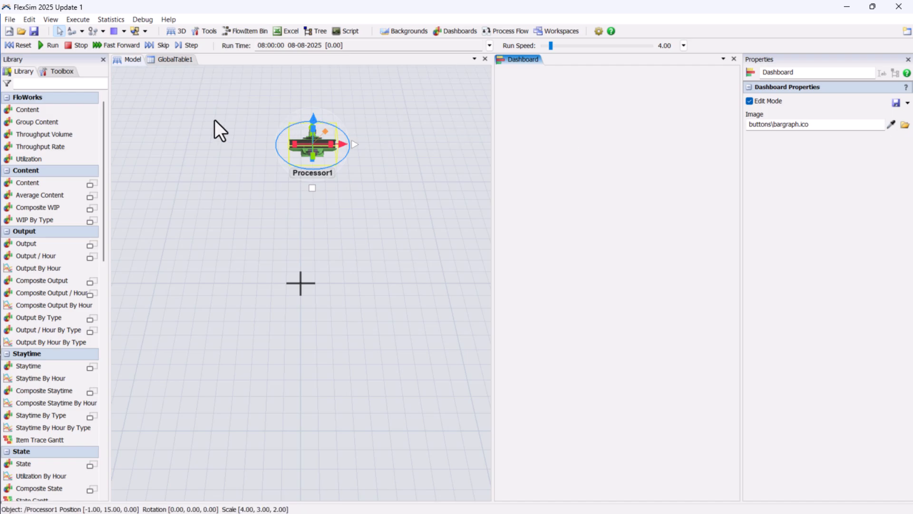
pyautogui.moveTo(101, 118); pyautogui.dragTo(107, 284)
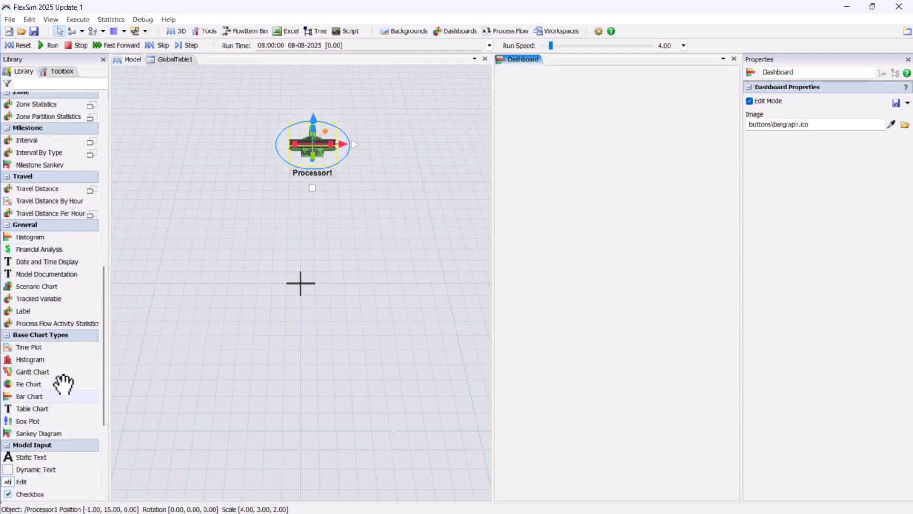
pyautogui.click(375, 230)
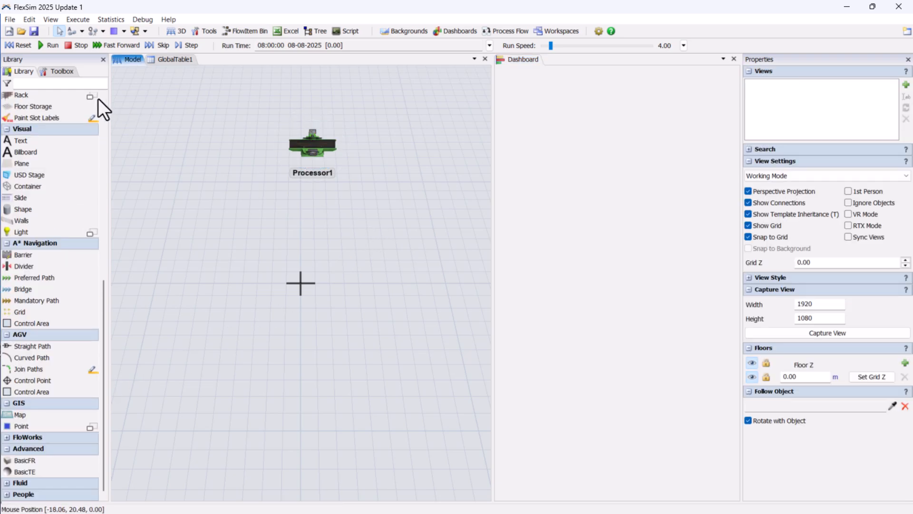
pyautogui.click(70, 75)
pyautogui.doubleClick(54, 196)
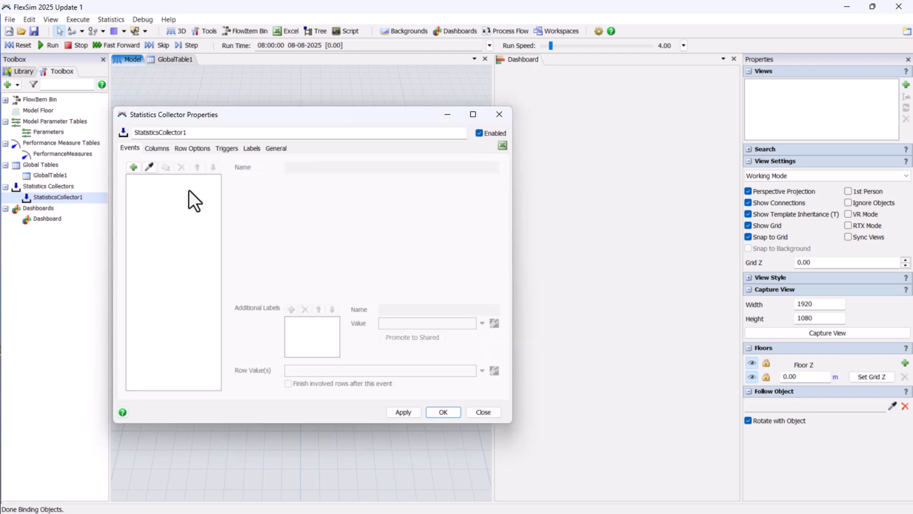
pyautogui.click(499, 114)
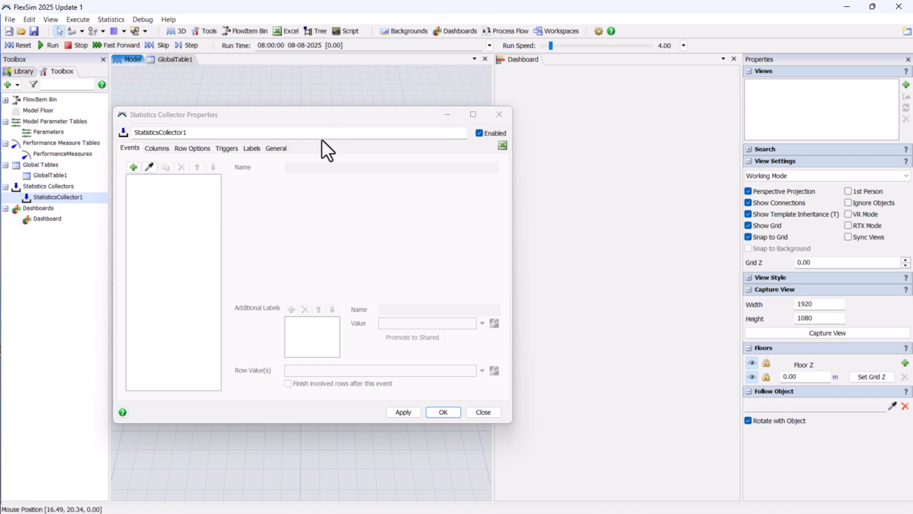
pyautogui.click(496, 116)
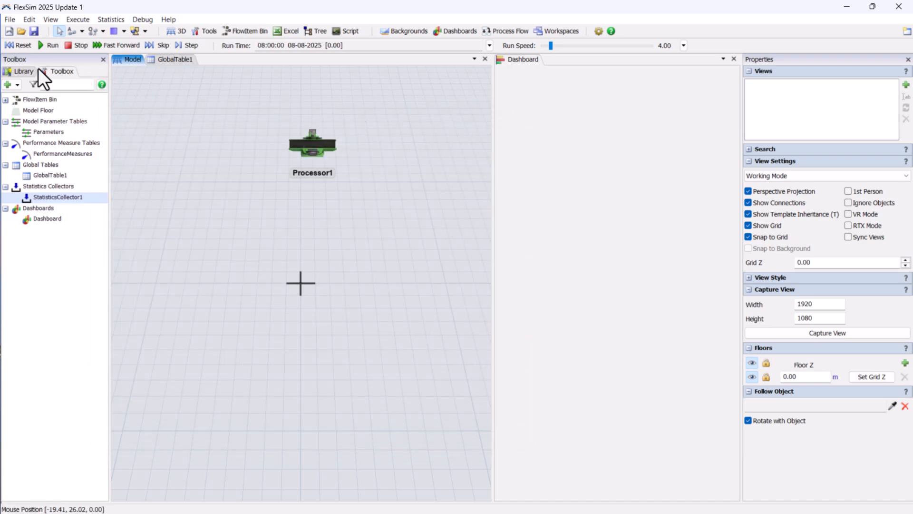
pyautogui.click(30, 70)
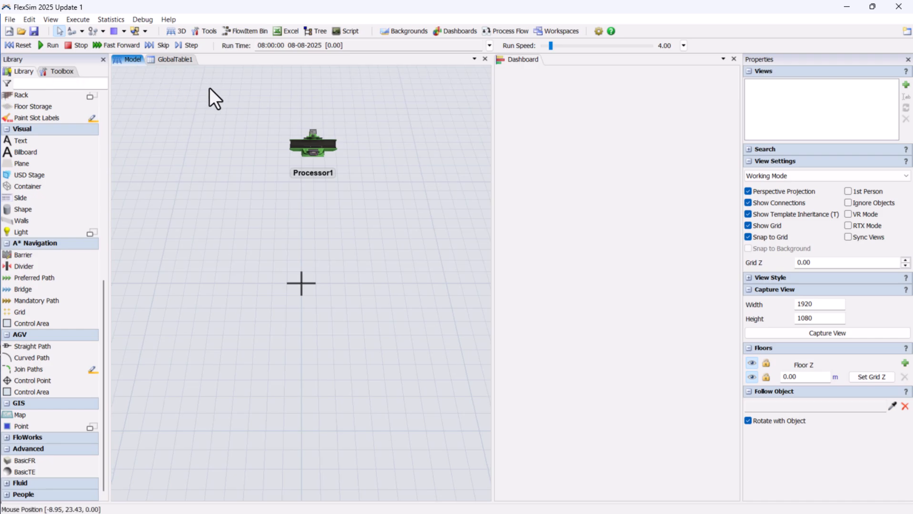
pyautogui.click(566, 120)
pyautogui.click(454, 143)
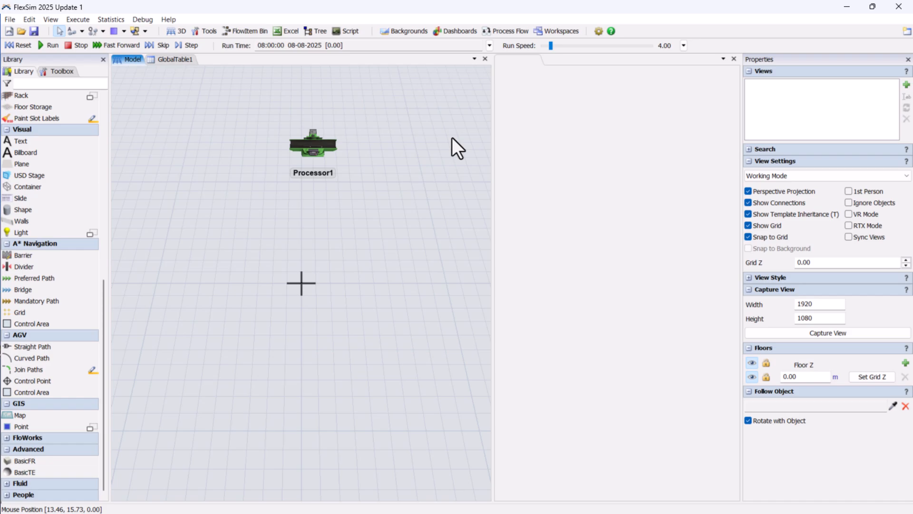
pyautogui.click(544, 158)
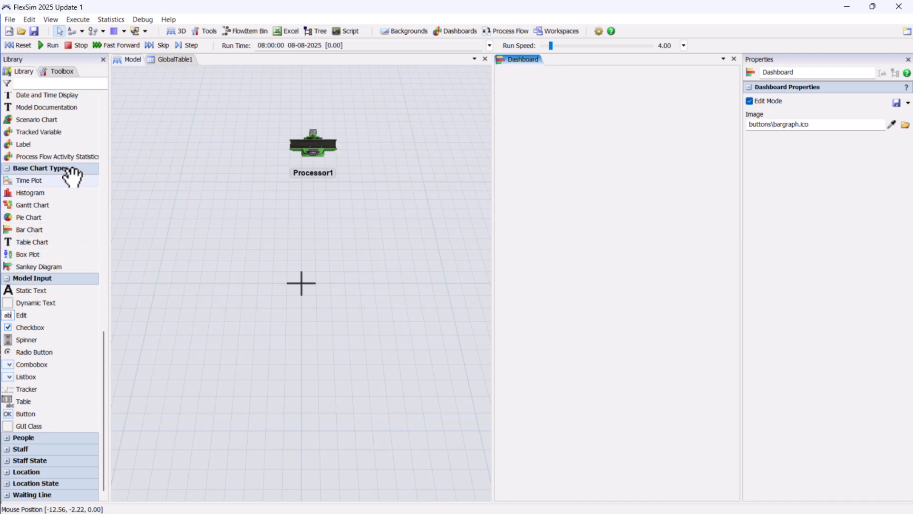
pyautogui.click(179, 215)
# Add a Statistics Collector from the Toolbox
pyautogui.click(56, 71)
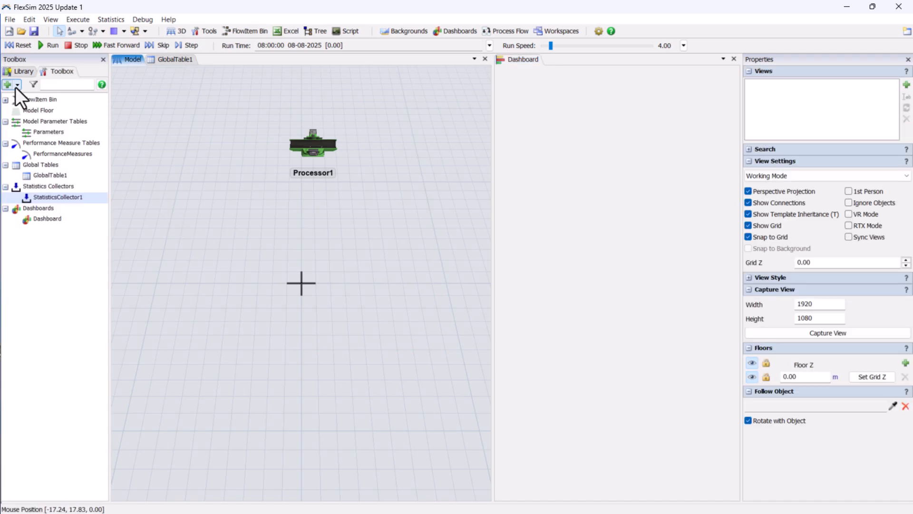
pyautogui.click(15, 86)
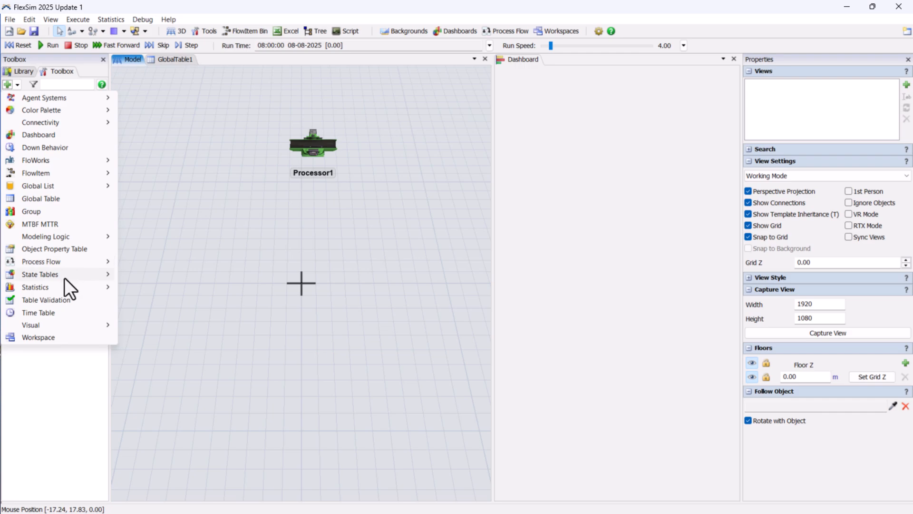
pyautogui.moveTo(64, 287)
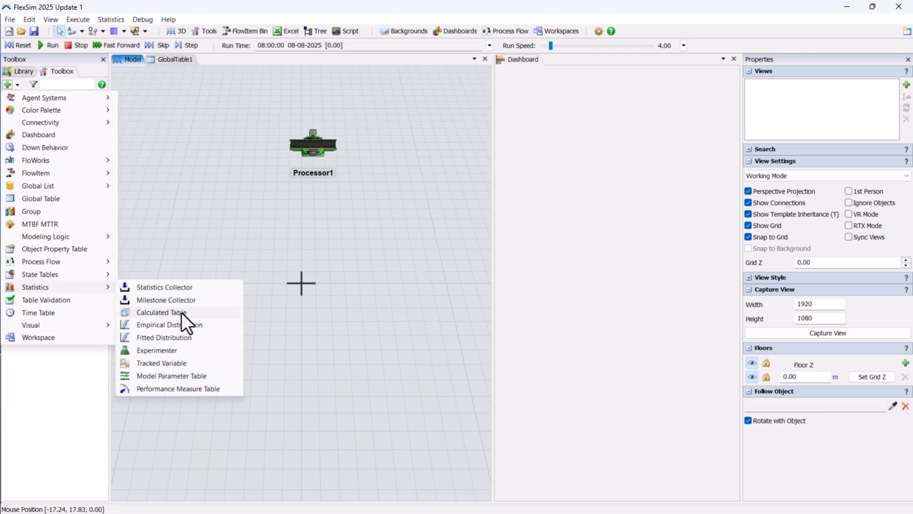
pyautogui.click(233, 286)
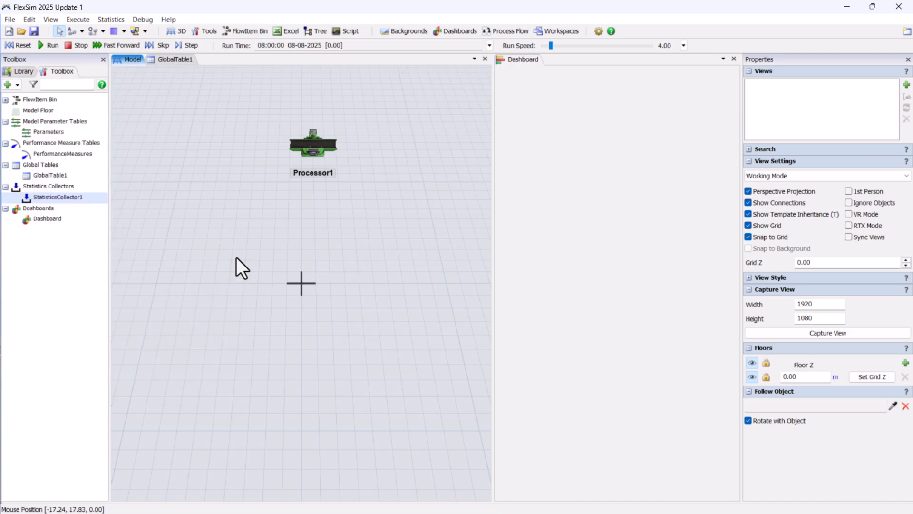
# Open StatisticsCollector1's properties and view its data table from the General page
pyautogui.doubleClick(63, 201)
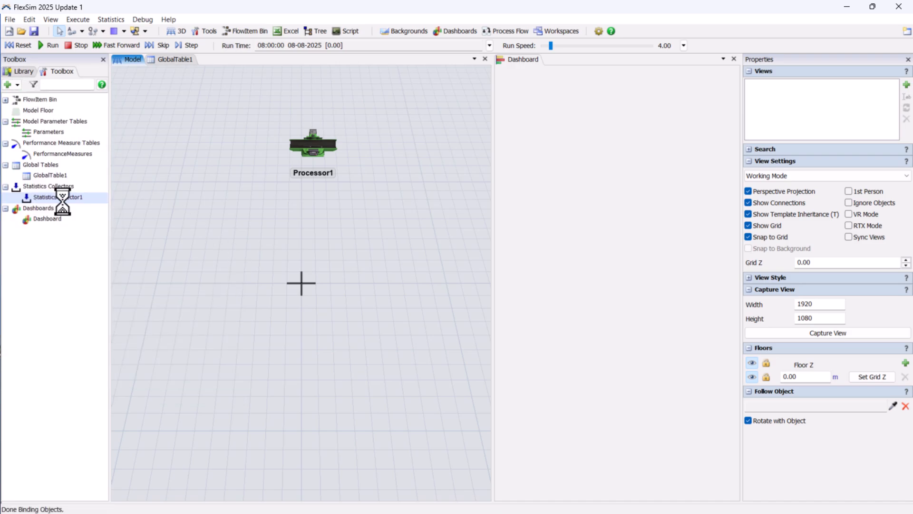
pyautogui.click(269, 148)
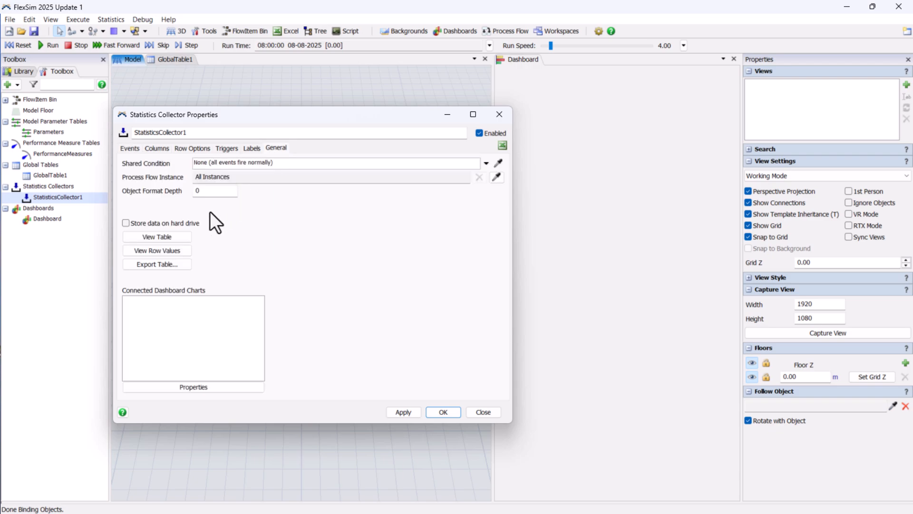
pyautogui.click(176, 238)
pyautogui.moveTo(306, 117); pyautogui.dragTo(352, 231)
# Review the SKU, setup time and processing time data in GlobalTable1 and close the collector's table window
pyautogui.click(174, 60)
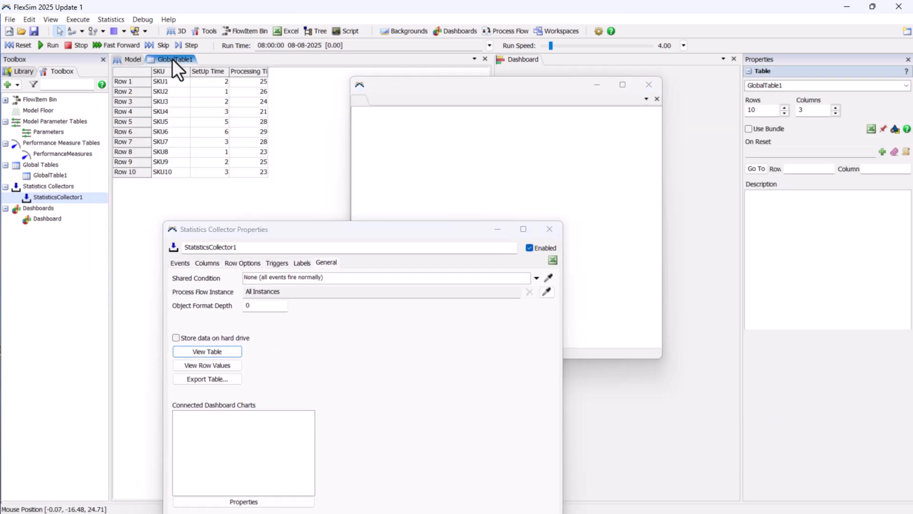
pyautogui.moveTo(158, 73); pyautogui.dragTo(257, 77)
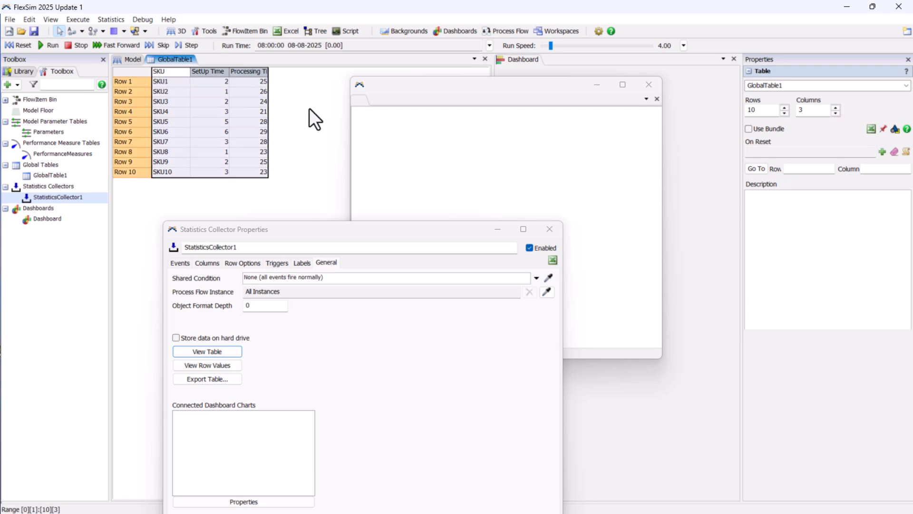
pyautogui.click(318, 124)
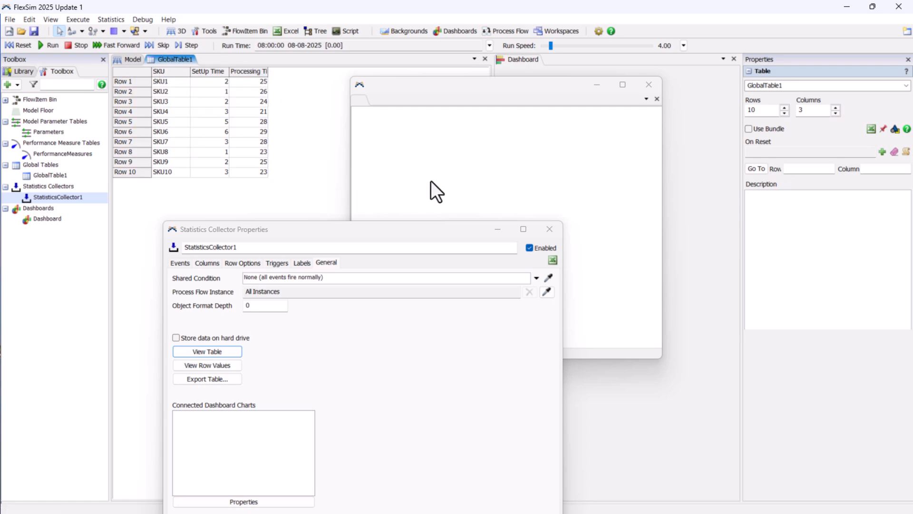
pyautogui.click(430, 181)
pyautogui.click(652, 86)
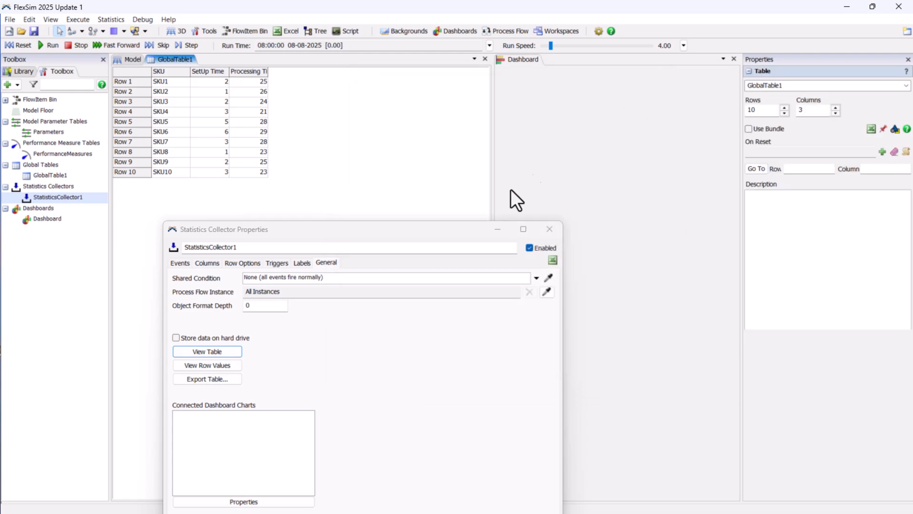
# Examine the statistics collector's Events and Columns pages and its event-adding options, then close the dialog
pyautogui.moveTo(365, 227); pyautogui.dragTo(358, 183)
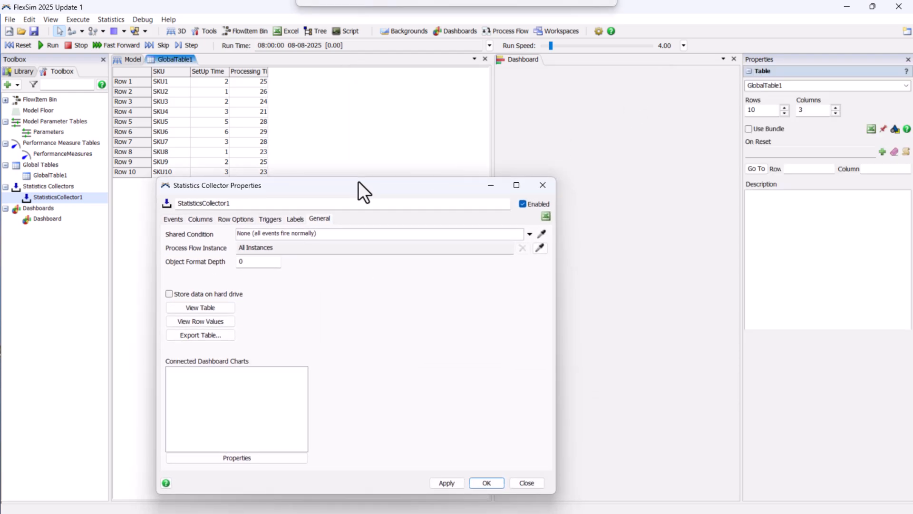
pyautogui.click(179, 221)
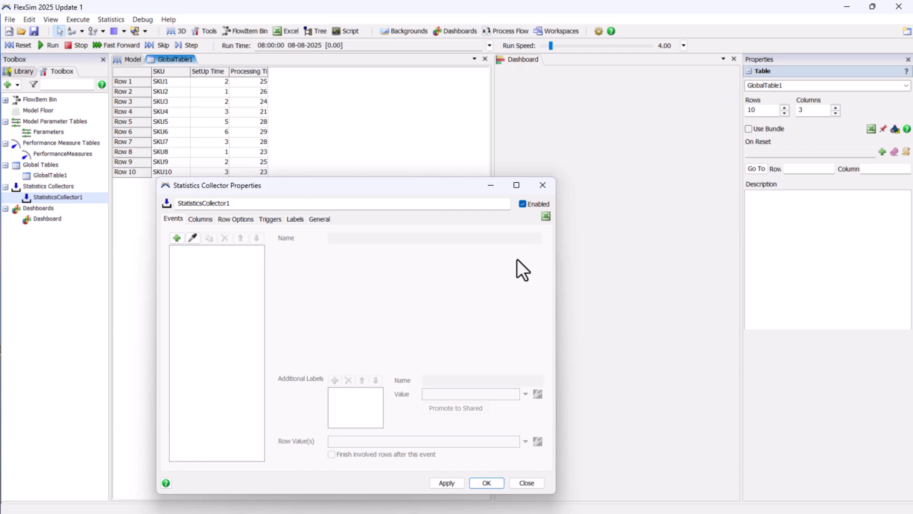
pyautogui.click(543, 184)
pyautogui.doubleClick(76, 197)
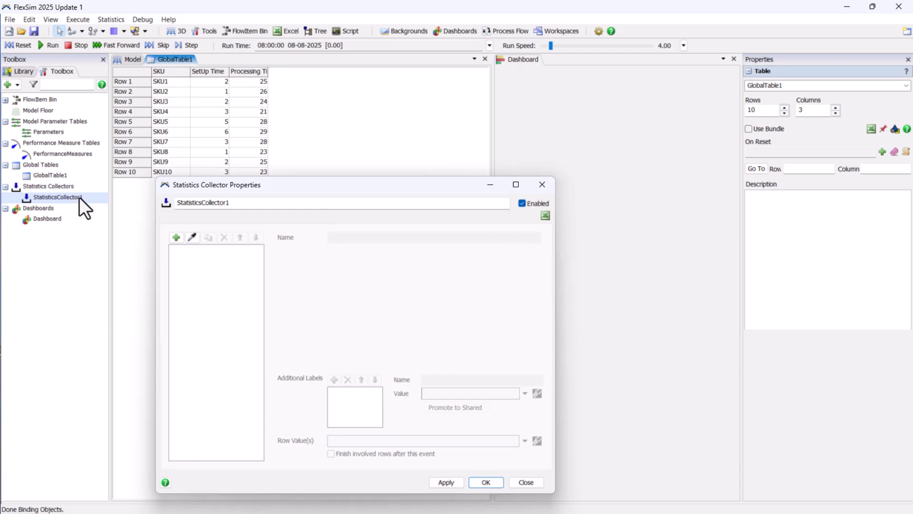
pyautogui.click(197, 219)
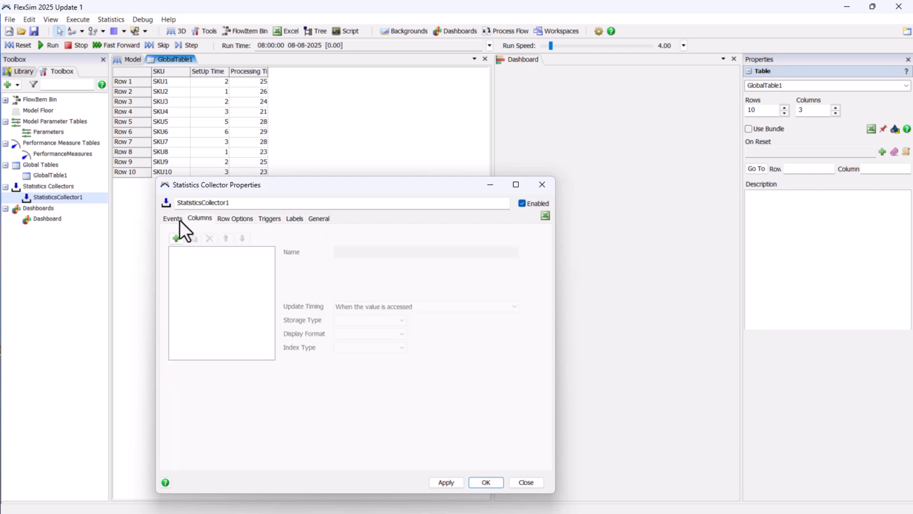
pyautogui.click(172, 219)
pyautogui.click(173, 238)
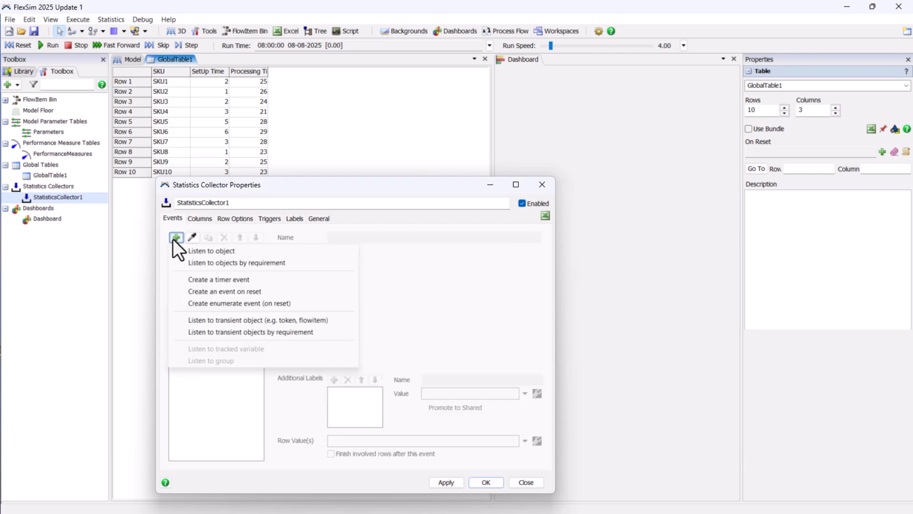
pyautogui.click(213, 394)
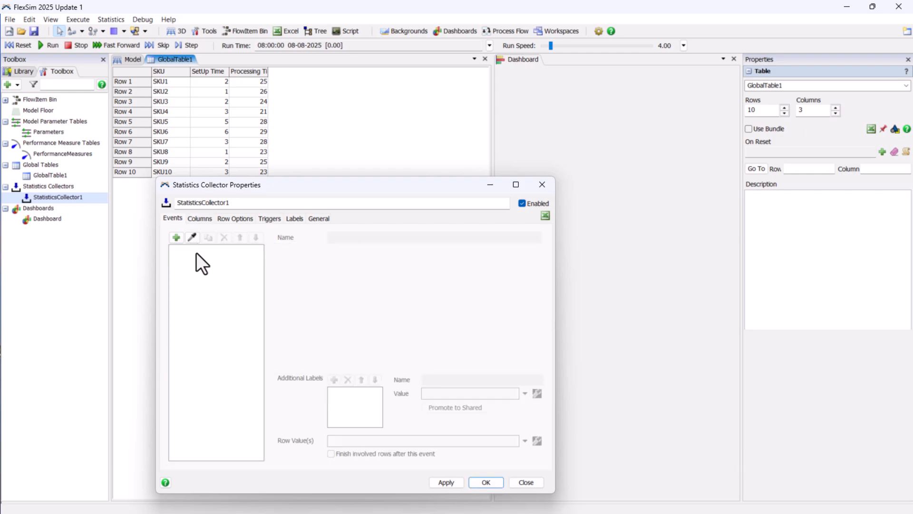
pyautogui.click(193, 236)
pyautogui.click(199, 219)
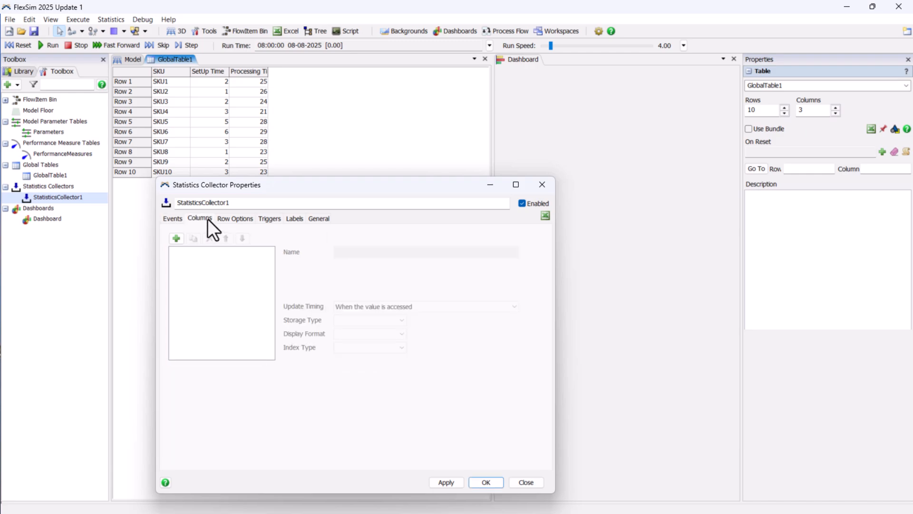
pyautogui.click(177, 219)
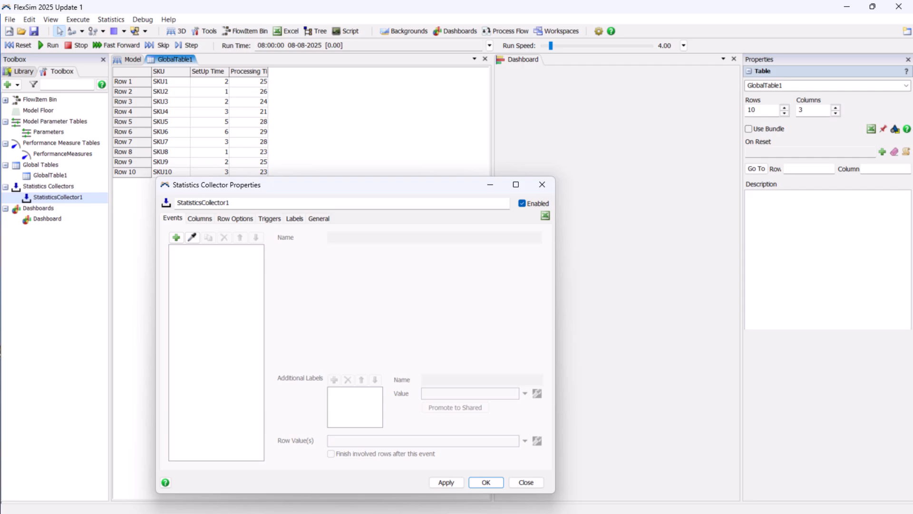
pyautogui.click(542, 184)
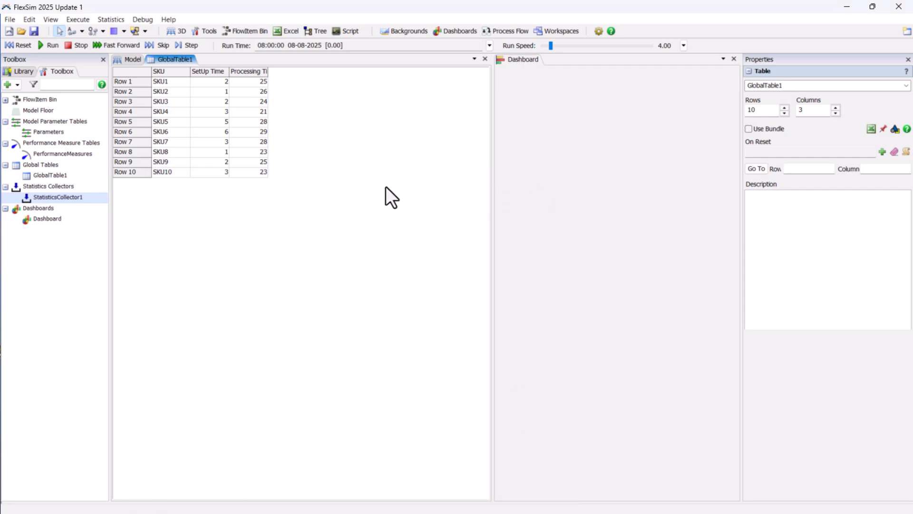
# Delete Processor1 from the model
pyautogui.click(134, 61)
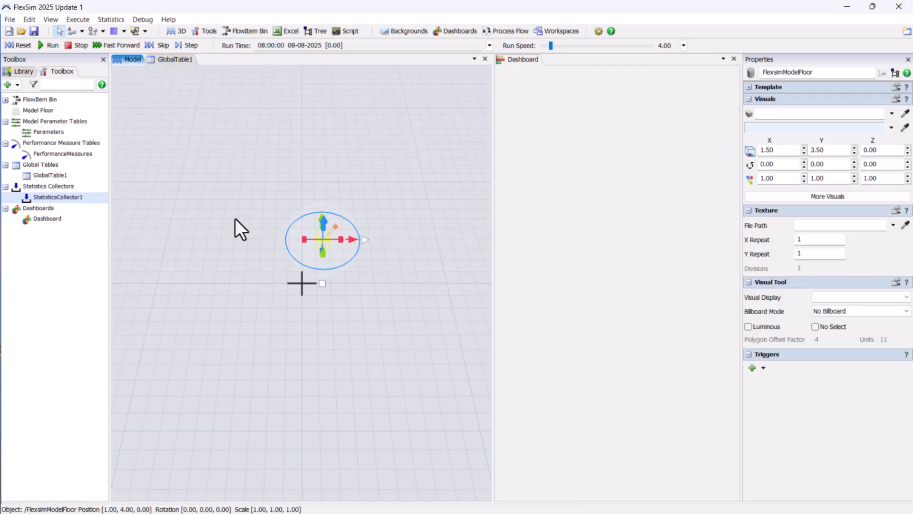
pyautogui.press('Delete')
# Place a Source object in the model from the Library
pyautogui.click(25, 72)
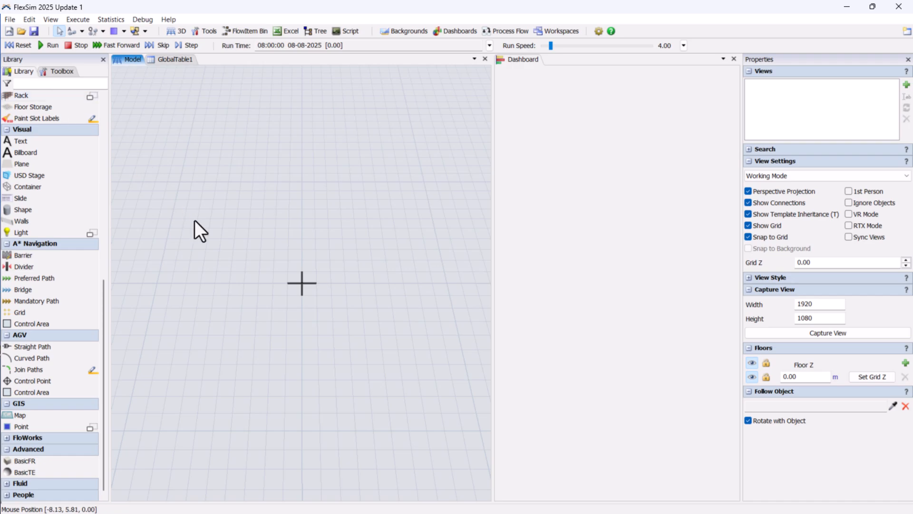
pyautogui.moveTo(104, 284); pyautogui.dragTo(98, 98)
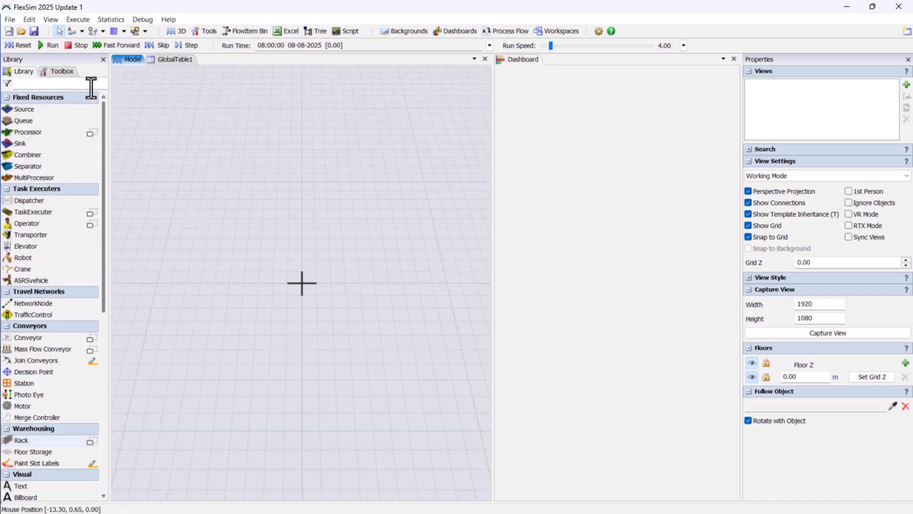
pyautogui.moveTo(28, 109); pyautogui.dragTo(208, 236)
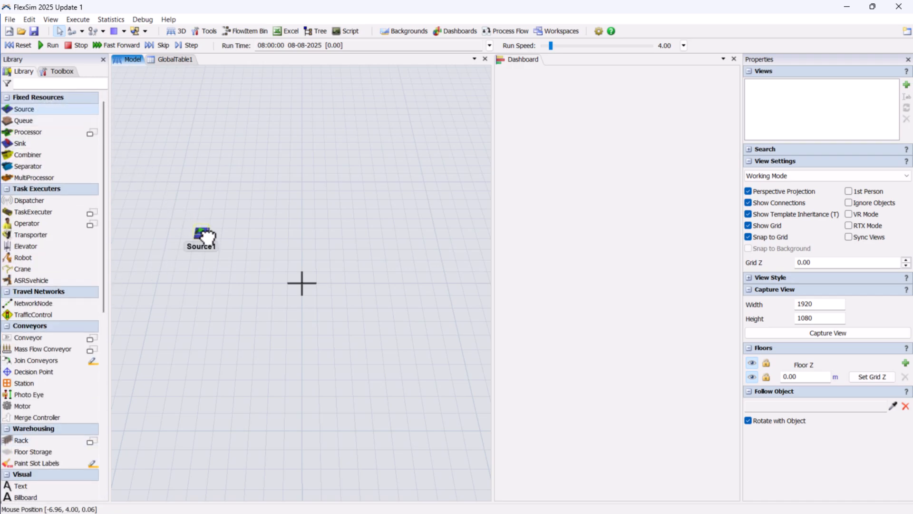
# Place a Queue in the model and connect Source1 to Queue1
pyautogui.moveTo(67, 120); pyautogui.dragTo(315, 236)
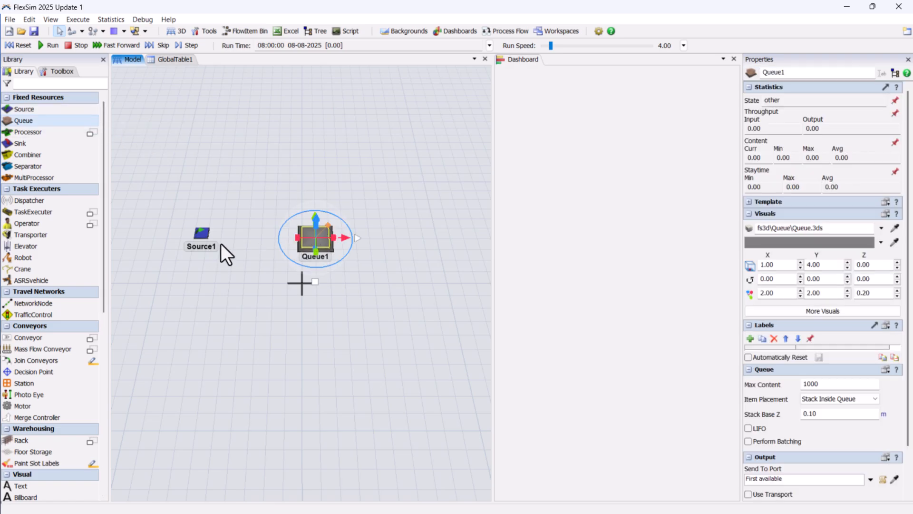
pyautogui.click(223, 241)
pyautogui.press('a')
pyautogui.click(200, 231)
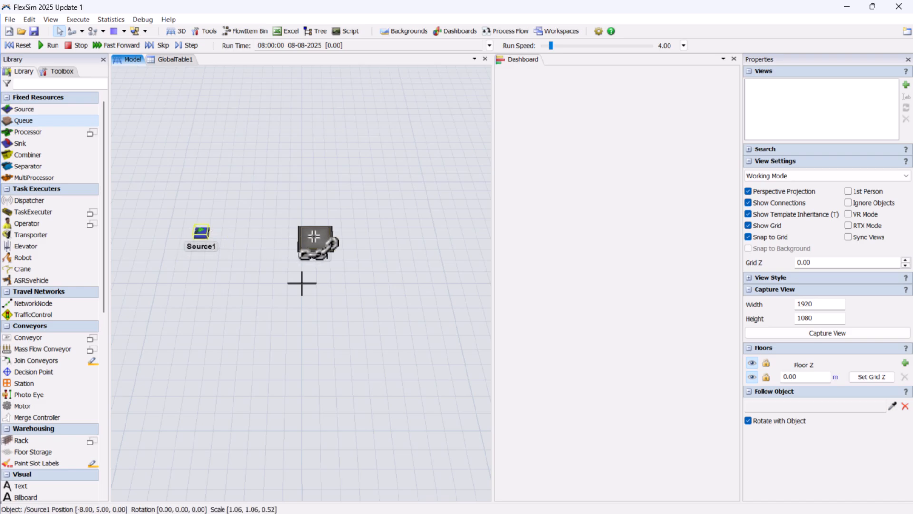
pyautogui.click(316, 242)
# Add an On Creation trigger to Source1 that sets the item's Type label and colour to duniform(1, 5)
pyautogui.click(202, 233)
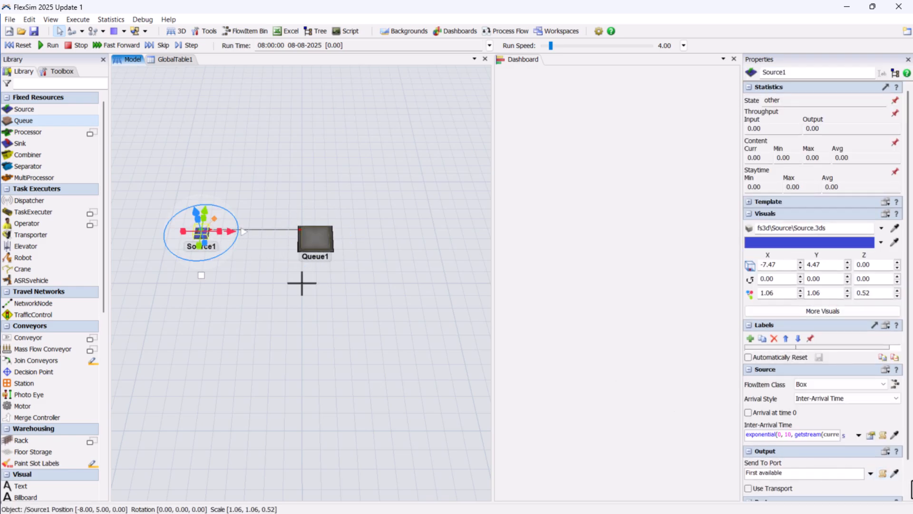
pyautogui.scroll(-1, 809, 497)
pyautogui.click(750, 495)
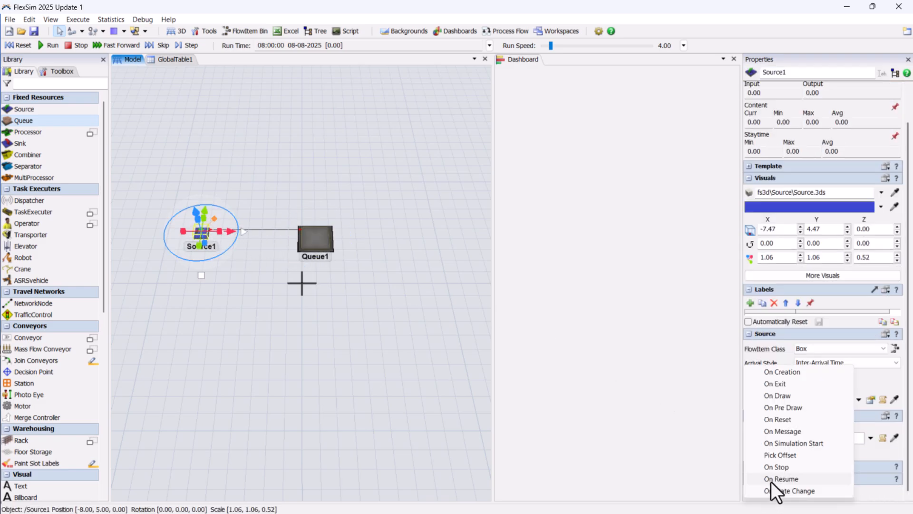
pyautogui.click(782, 372)
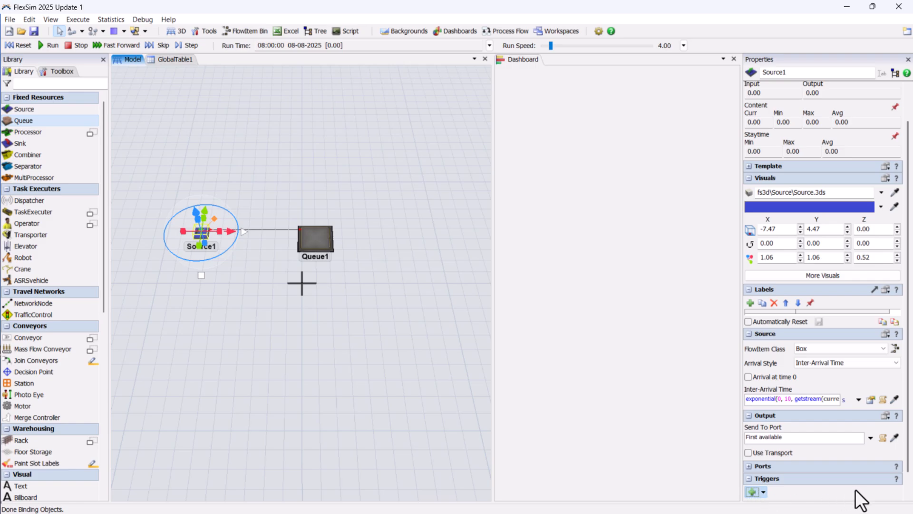
pyautogui.click(907, 480)
pyautogui.click(861, 491)
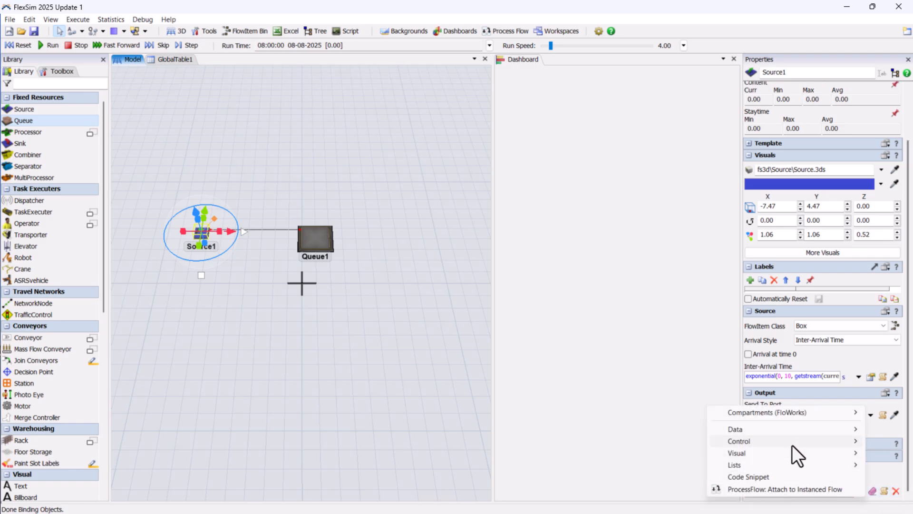
pyautogui.moveTo(771, 442)
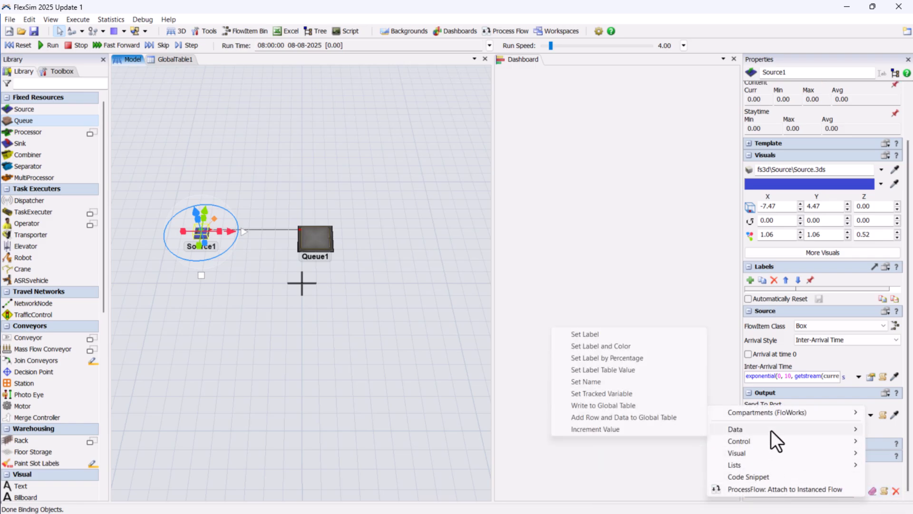
pyautogui.click(623, 350)
pyautogui.doubleClick(796, 482)
pyautogui.write('5')
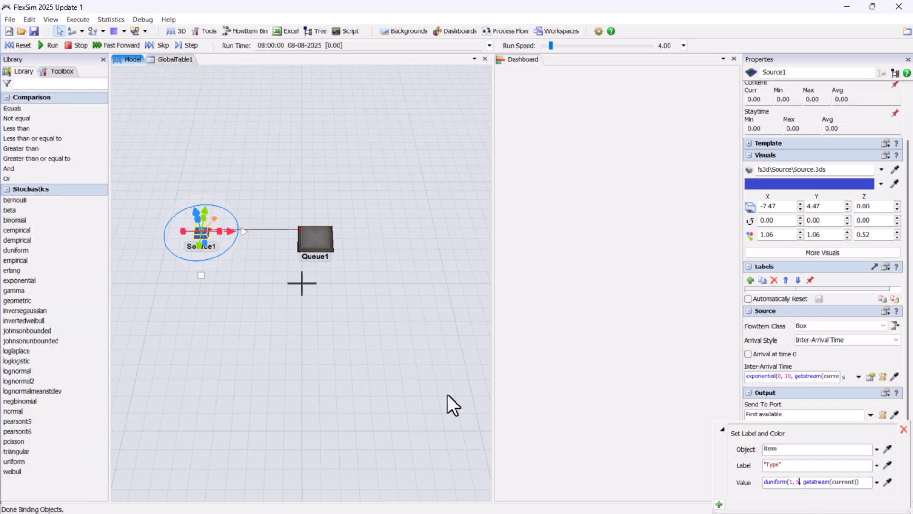
pyautogui.click(673, 448)
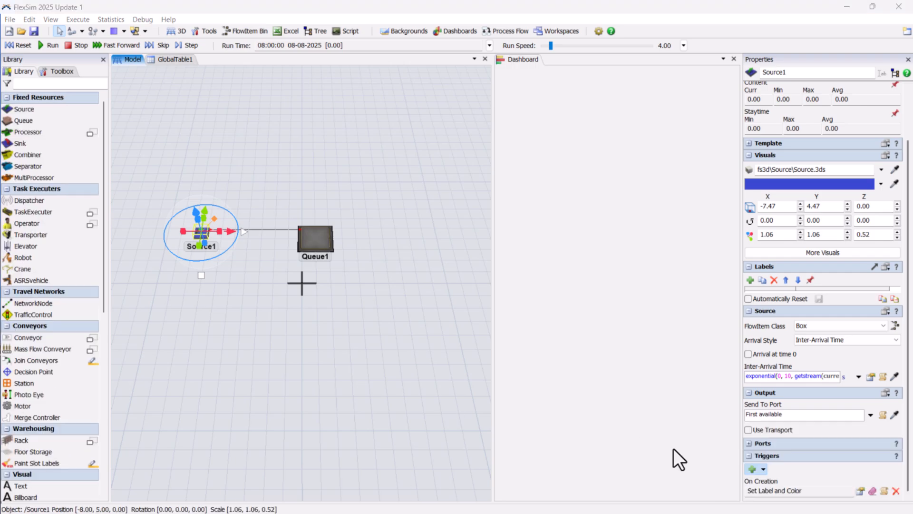
# Close the Dashboard pane and reset the model
pyautogui.click(858, 494)
pyautogui.click(469, 371)
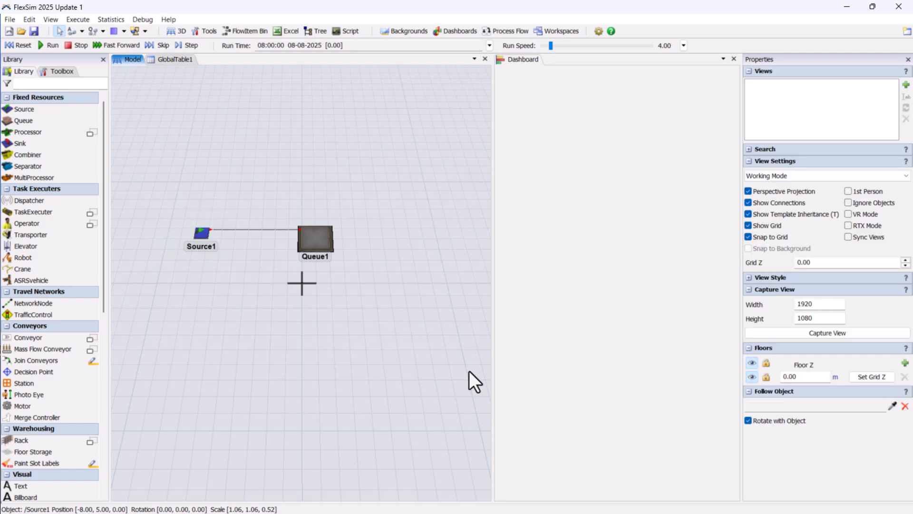
pyautogui.click(733, 59)
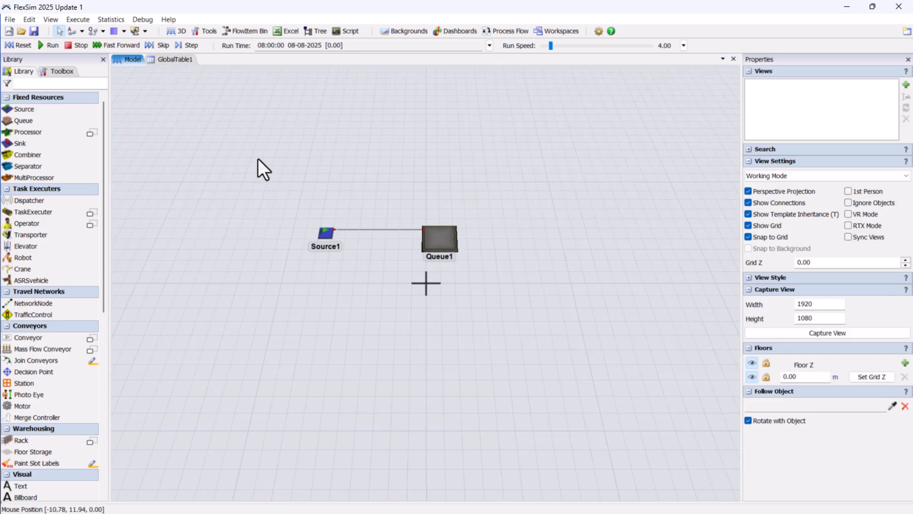
pyautogui.click(17, 44)
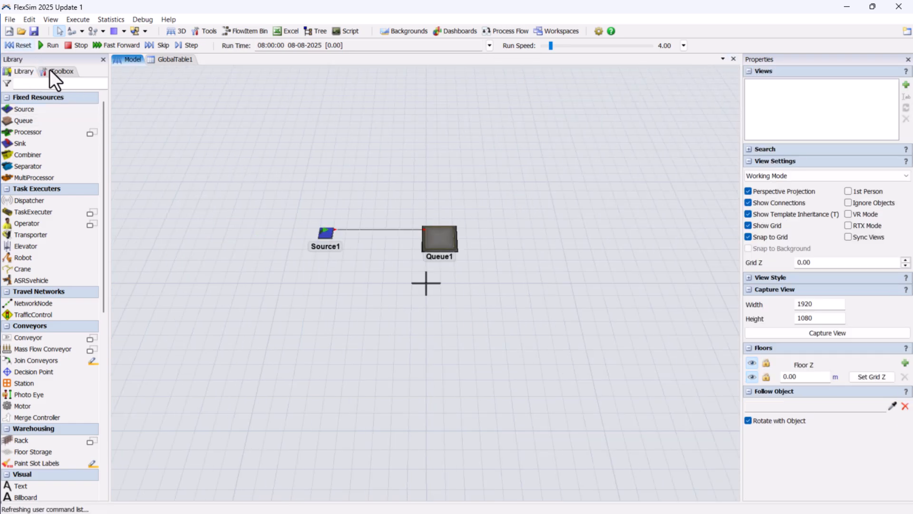
# Add a Statistics Collector to the model from the Toolbox
pyautogui.click(52, 70)
pyautogui.click(10, 88)
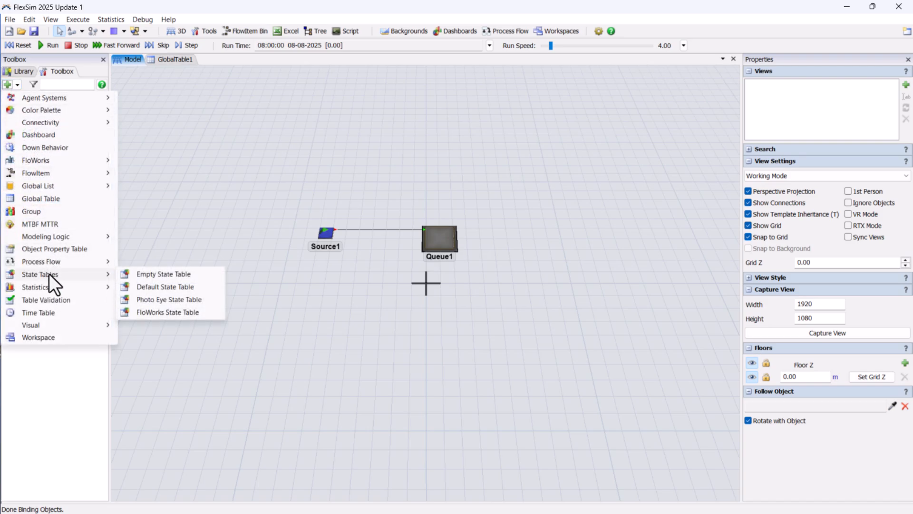
pyautogui.moveTo(58, 289)
pyautogui.click(173, 290)
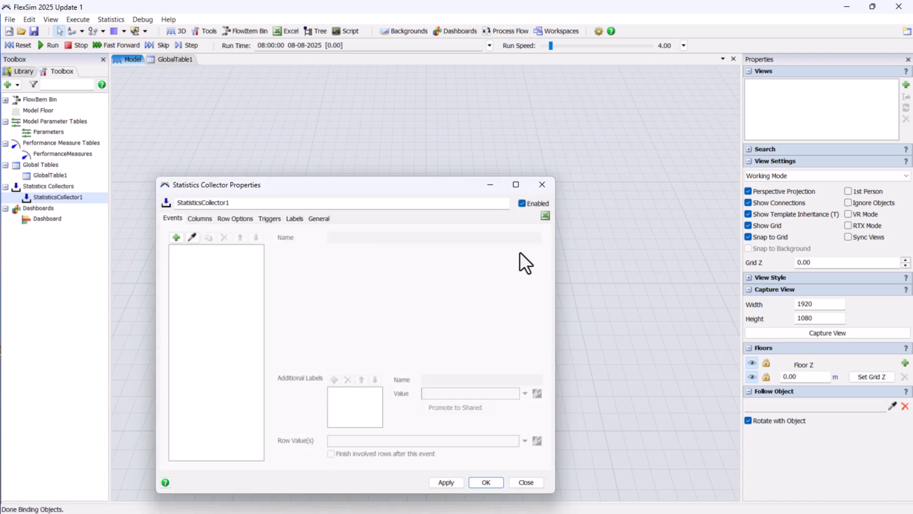
pyautogui.moveTo(340, 183); pyautogui.dragTo(231, 151)
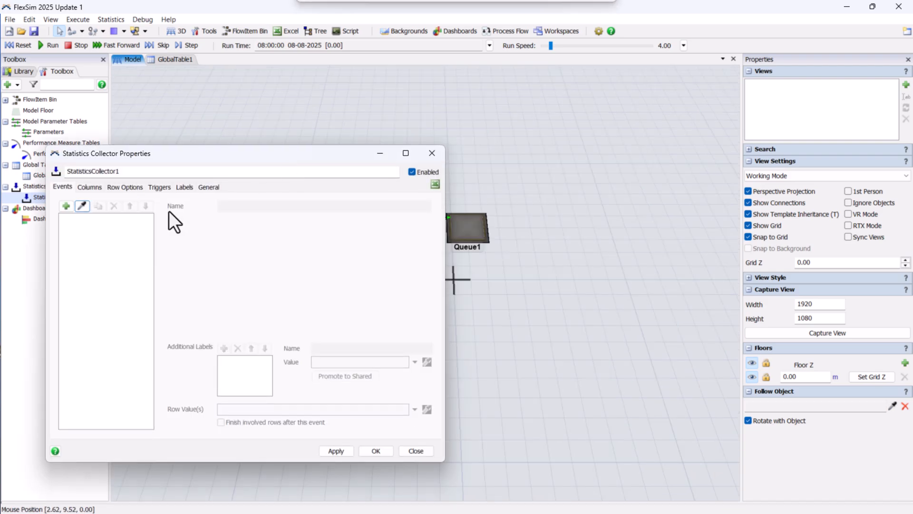
# Add an On Entry event for Queue1 to the statistics collector
pyautogui.click(82, 205)
pyautogui.click(481, 237)
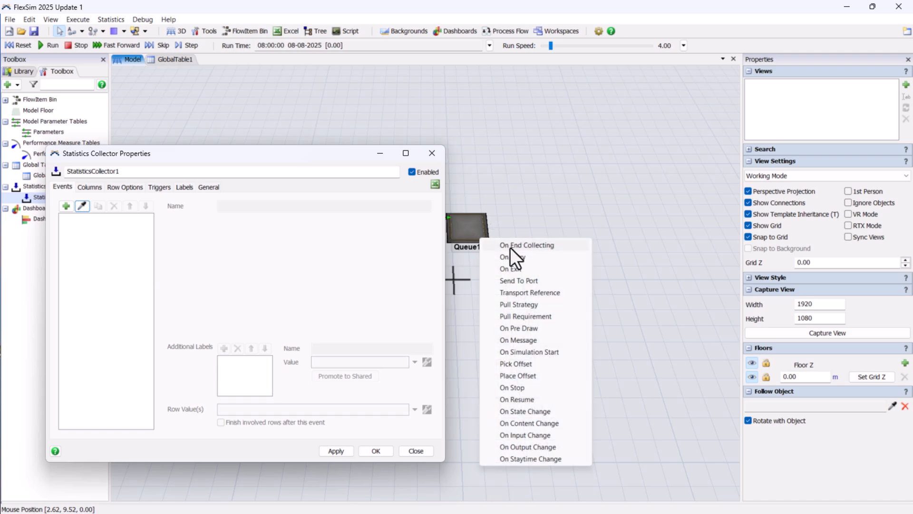
pyautogui.click(522, 257)
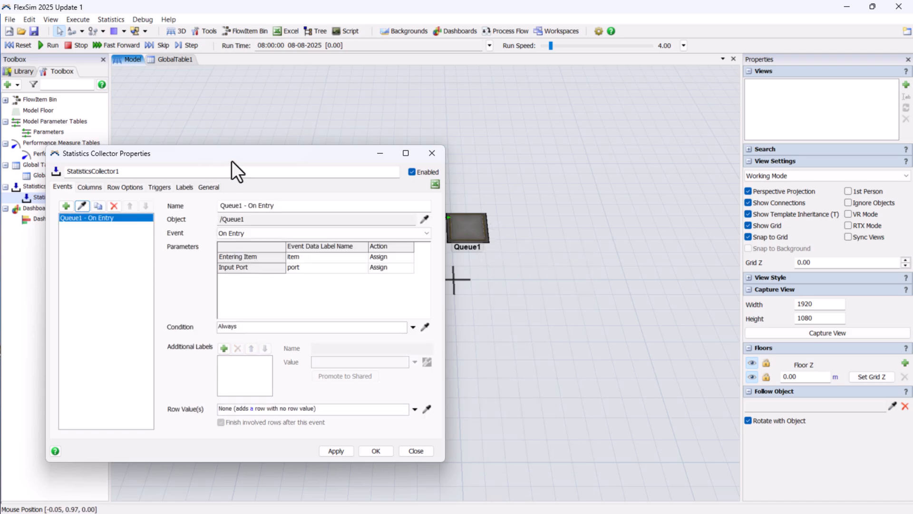
pyautogui.moveTo(238, 154); pyautogui.dragTo(399, 134)
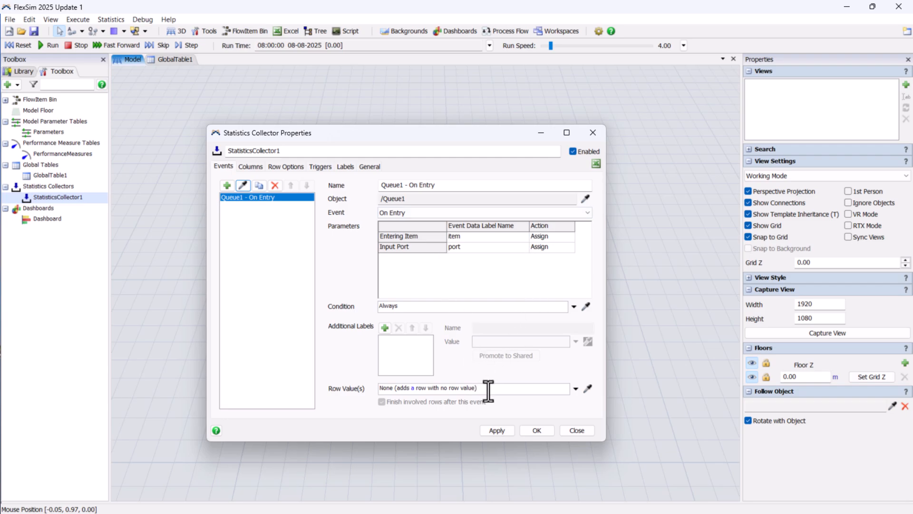
# Set the On Entry event's row value to data.item.Type
pyautogui.moveTo(521, 388); pyautogui.dragTo(371, 388)
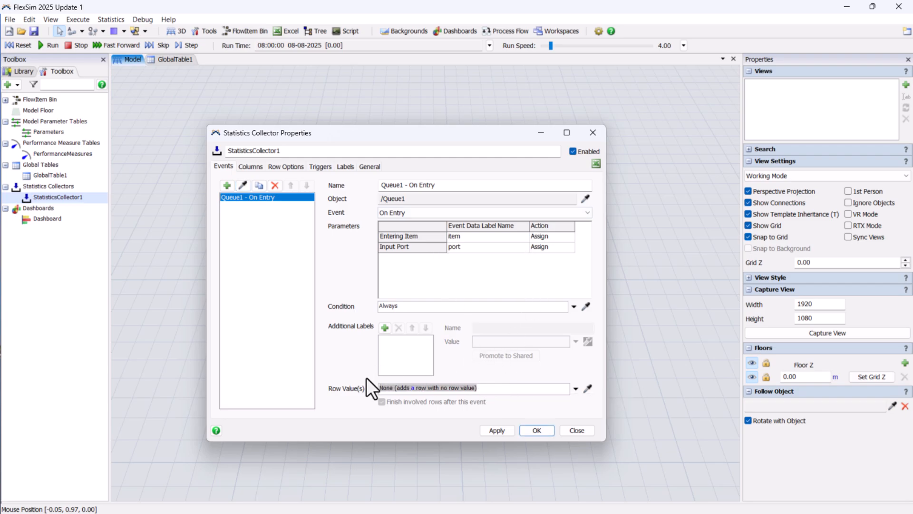
pyautogui.press('BackSpace')
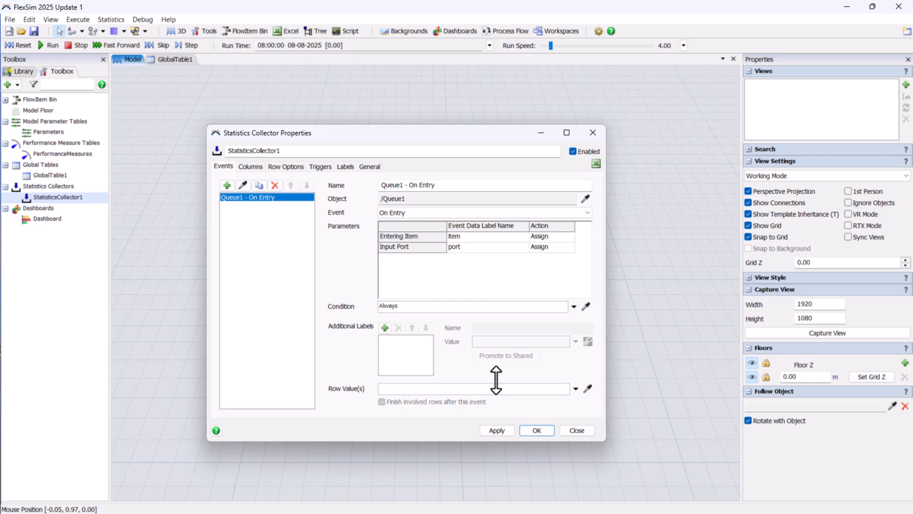
pyautogui.write('dat')
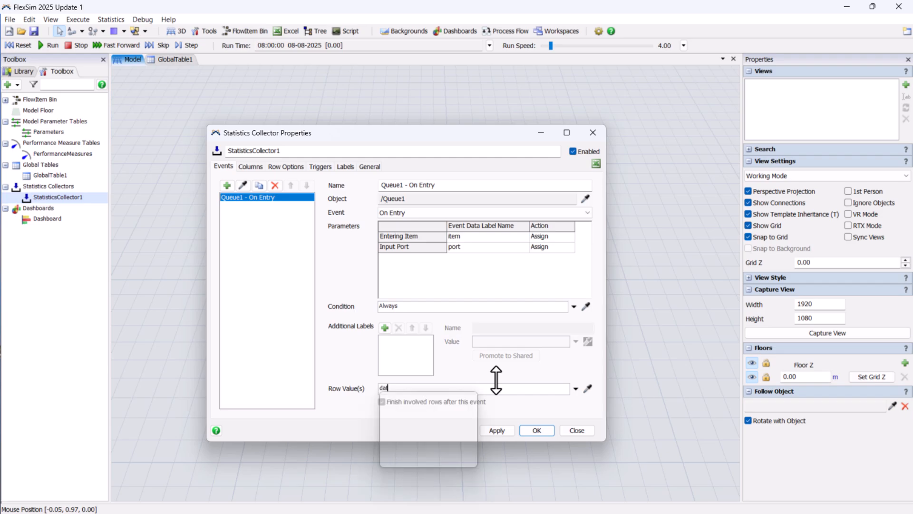
pyautogui.write('a.it')
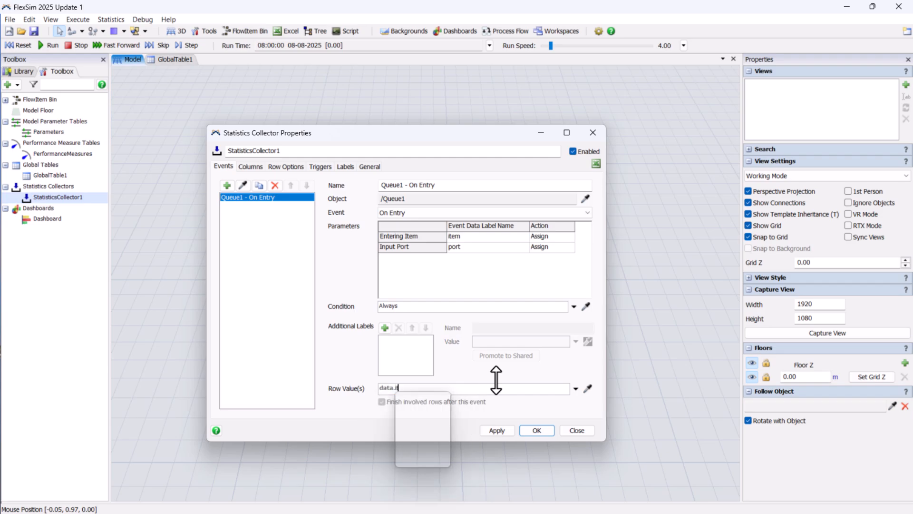
pyautogui.write('em.Ty')
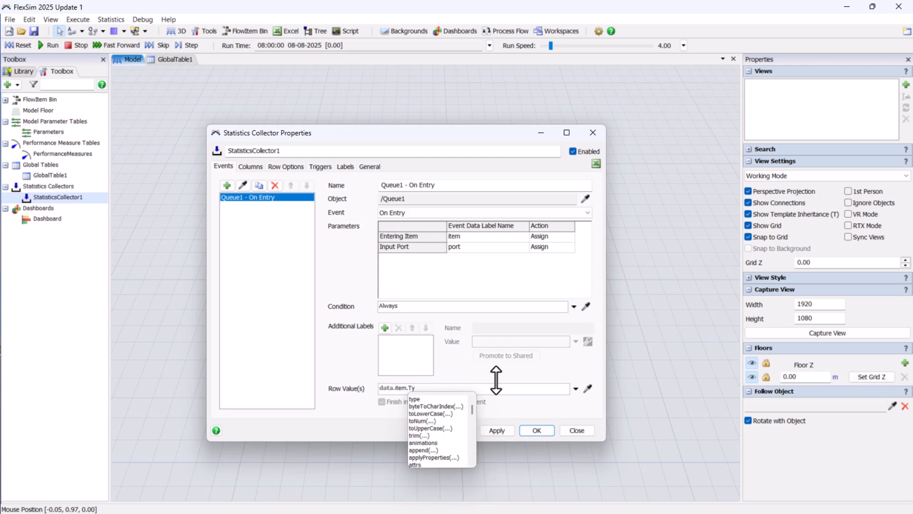
pyautogui.write('pe')
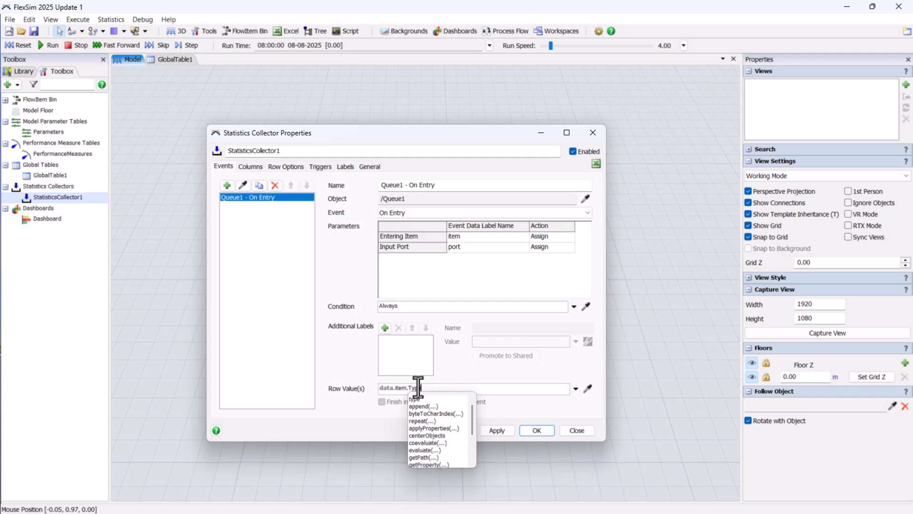
pyautogui.moveTo(406, 390); pyautogui.dragTo(355, 382)
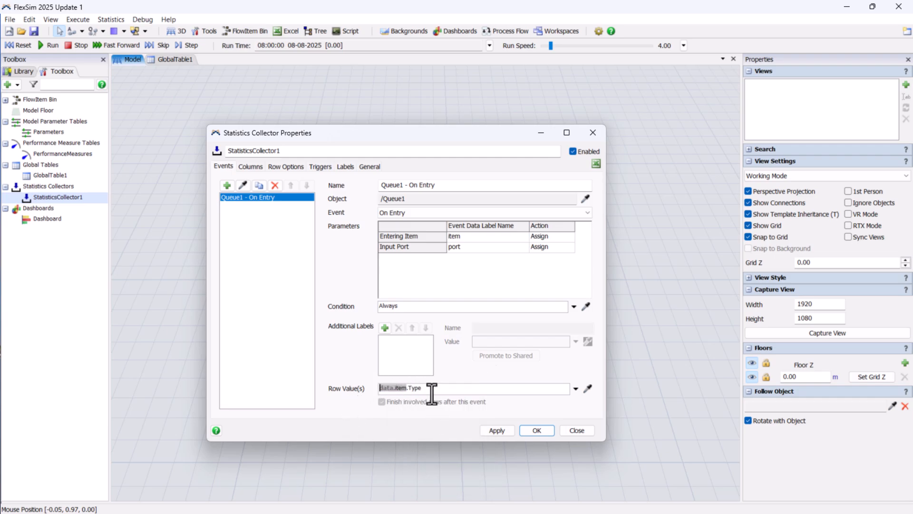
pyautogui.click(421, 420)
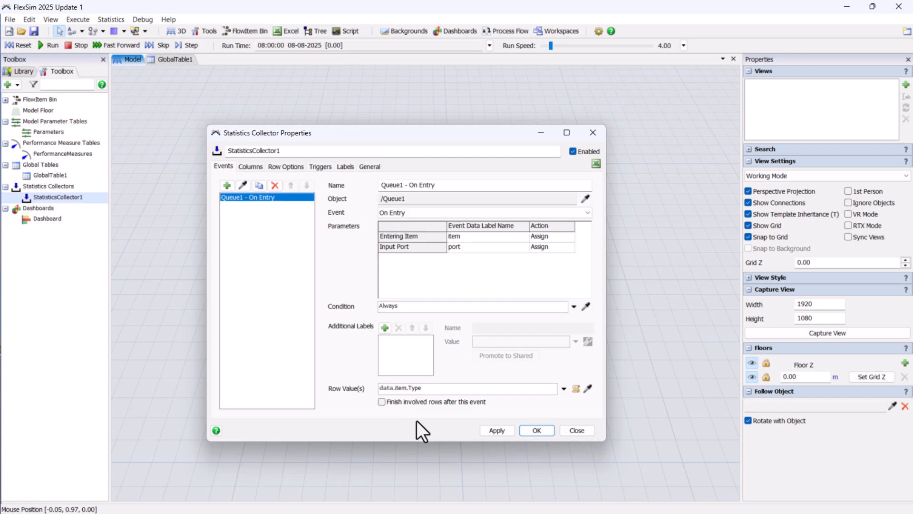
# Add two columns to the statistics collector
pyautogui.click(249, 166)
pyautogui.click(227, 186)
pyautogui.click(235, 200)
pyautogui.click(227, 186)
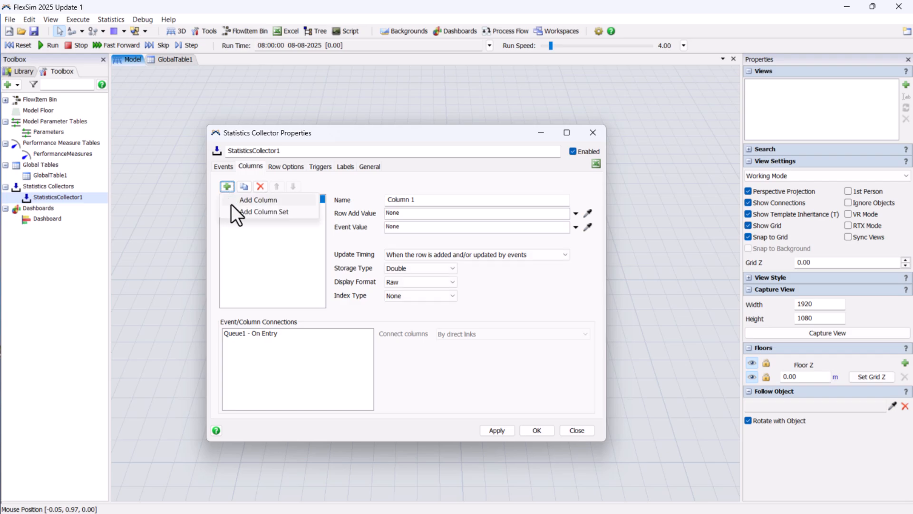
pyautogui.click(238, 200)
pyautogui.click(240, 198)
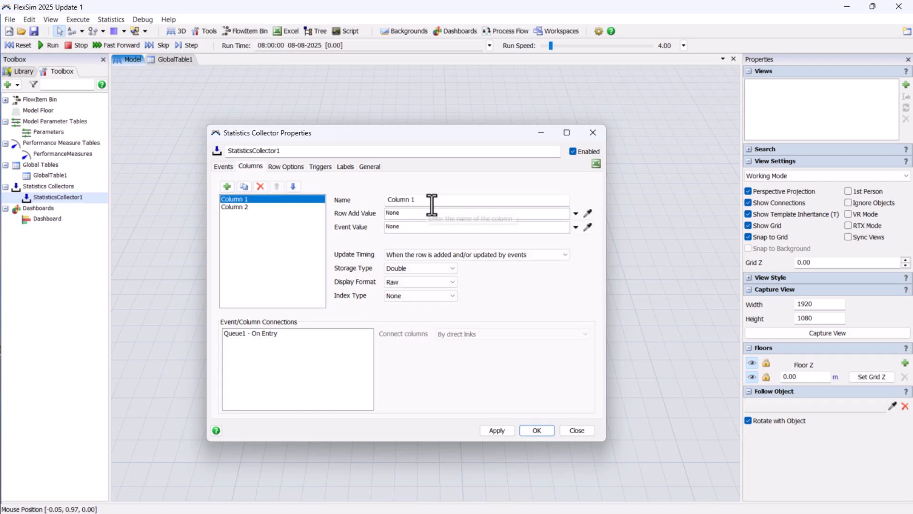
# Name the first column Type and set its event value to data.item.Type
pyautogui.moveTo(429, 202); pyautogui.dragTo(334, 191)
pyautogui.write('Type')
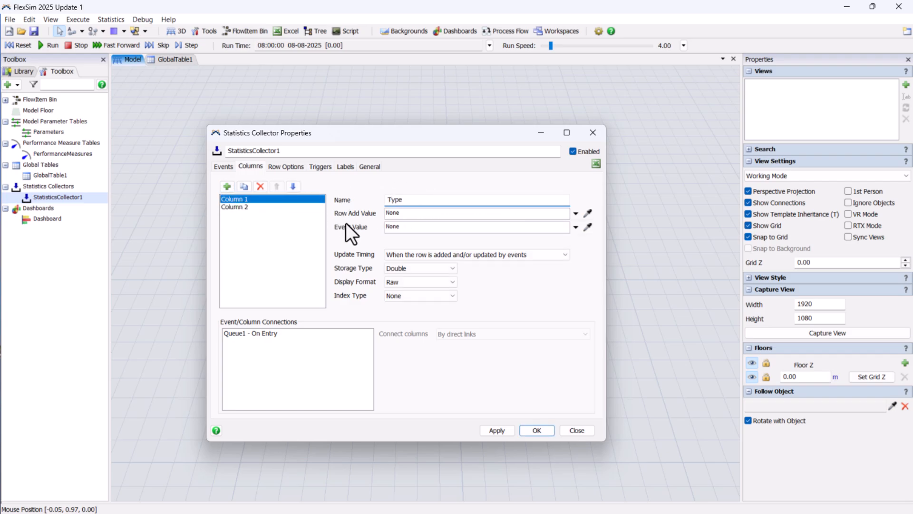
pyautogui.doubleClick(418, 226)
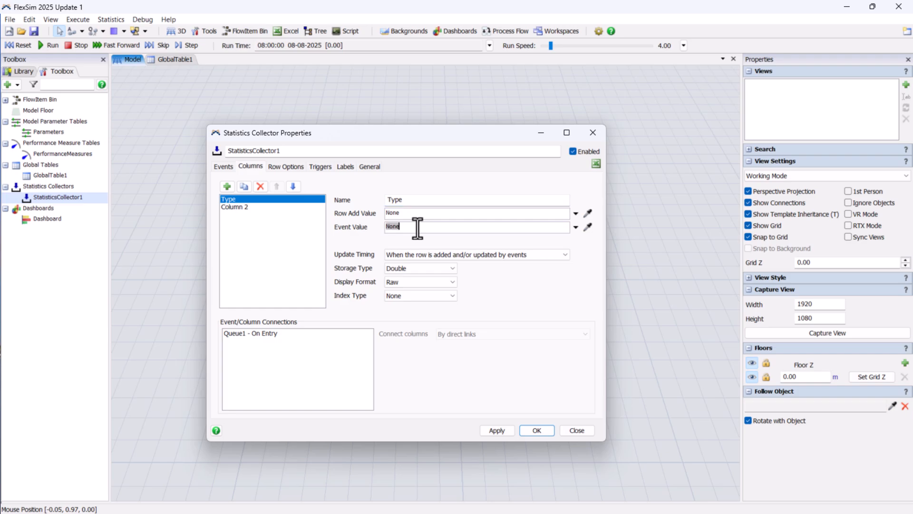
pyautogui.write('data.')
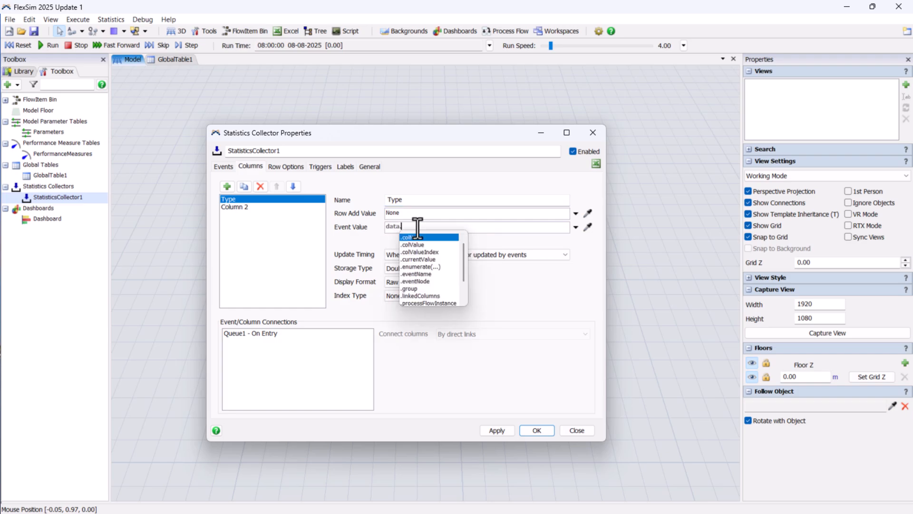
pyautogui.write('item.Type')
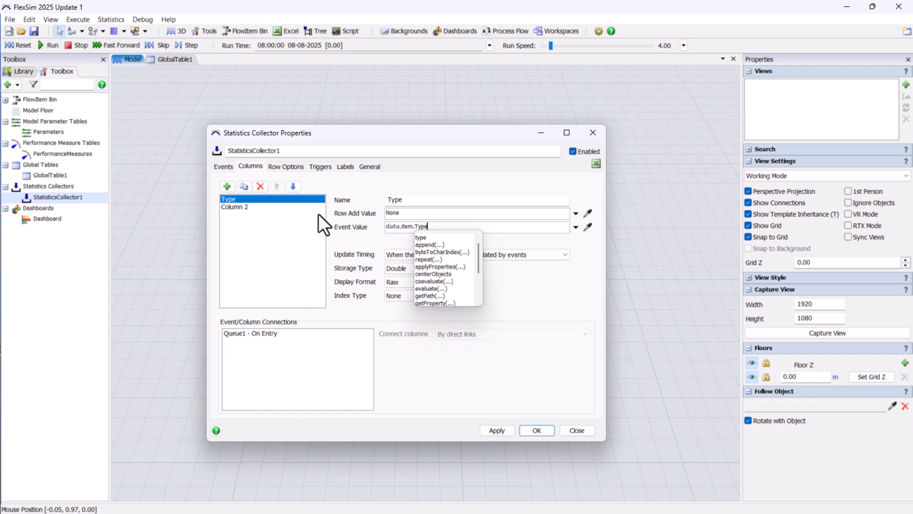
# Name the second column Quantity and set its event value to Increment Data Value
pyautogui.click(273, 208)
pyautogui.moveTo(423, 200); pyautogui.dragTo(343, 187)
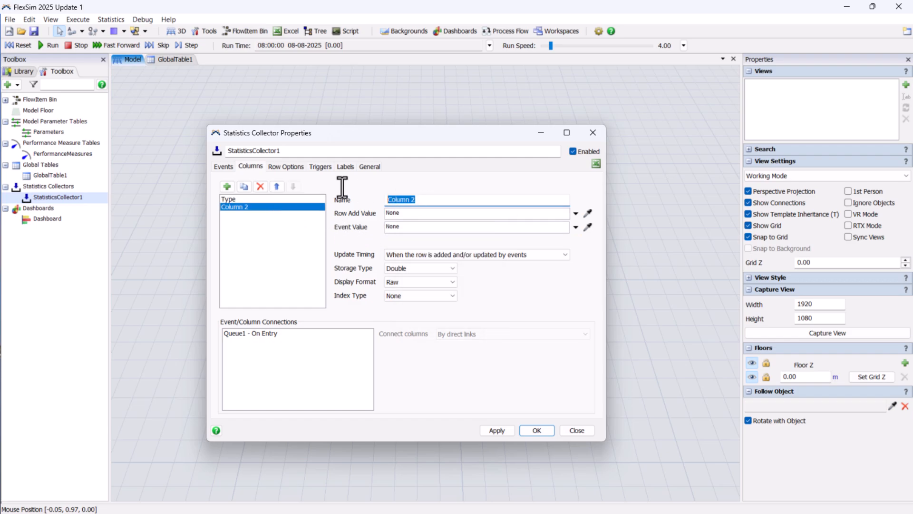
pyautogui.write('Quanti')
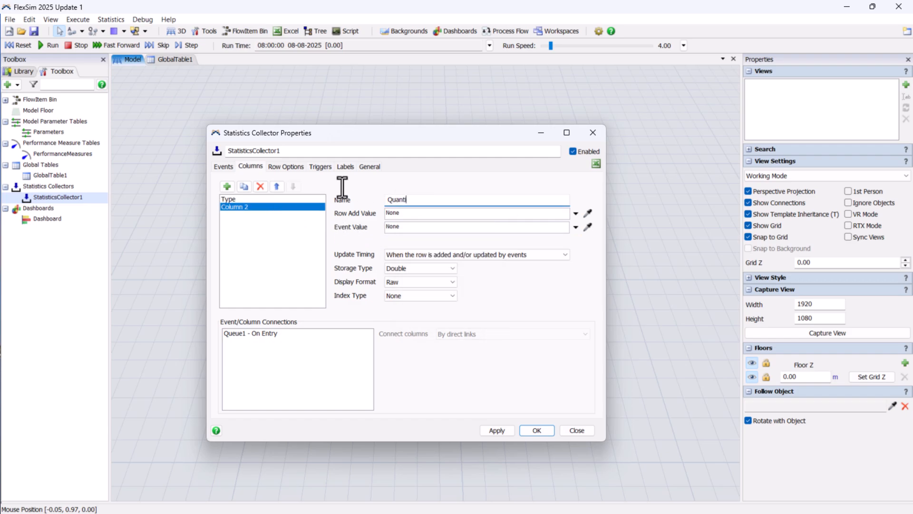
pyautogui.write('ty')
pyautogui.click(575, 227)
pyautogui.moveTo(556, 272)
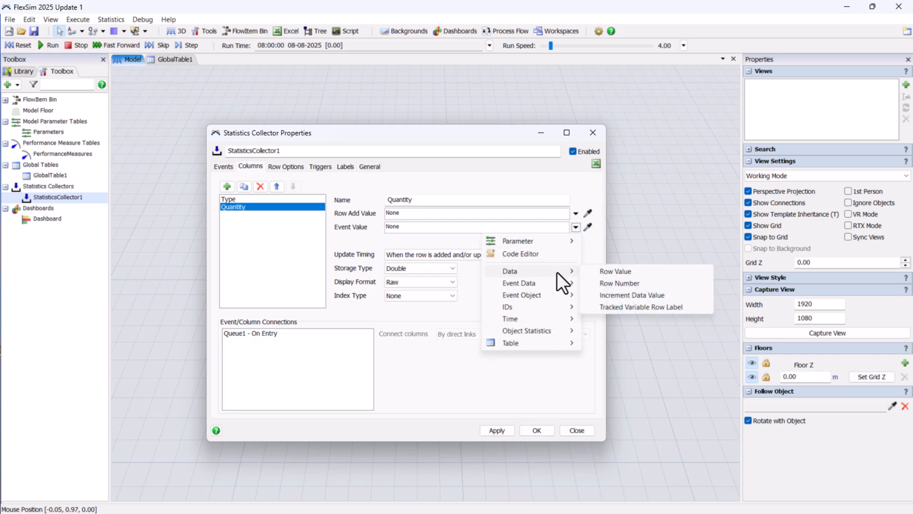
pyautogui.click(668, 297)
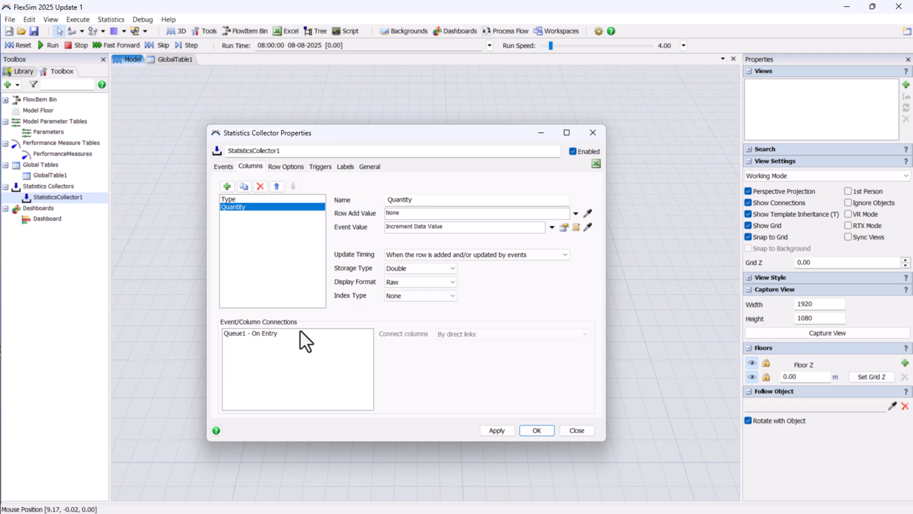
# Check the Queue1 On Entry column connections and add a row sort on data.rowValue, ascending
pyautogui.click(257, 333)
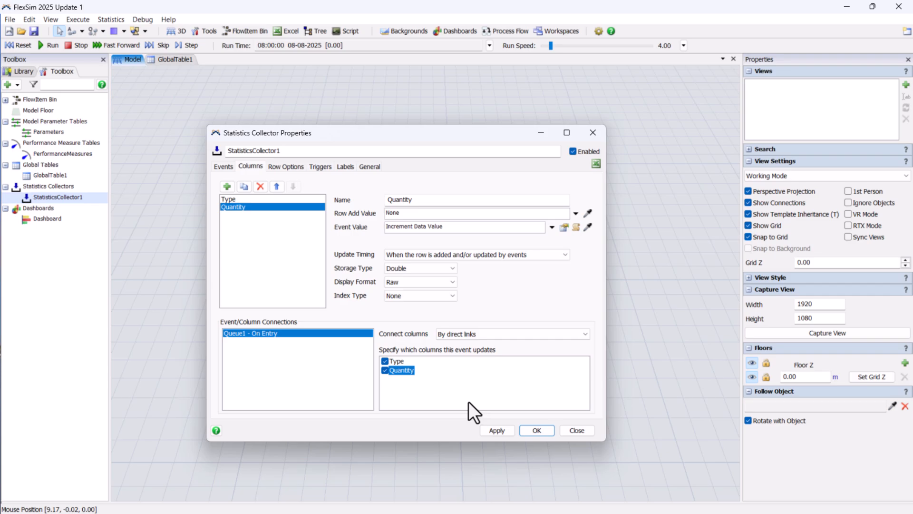
pyautogui.click(287, 166)
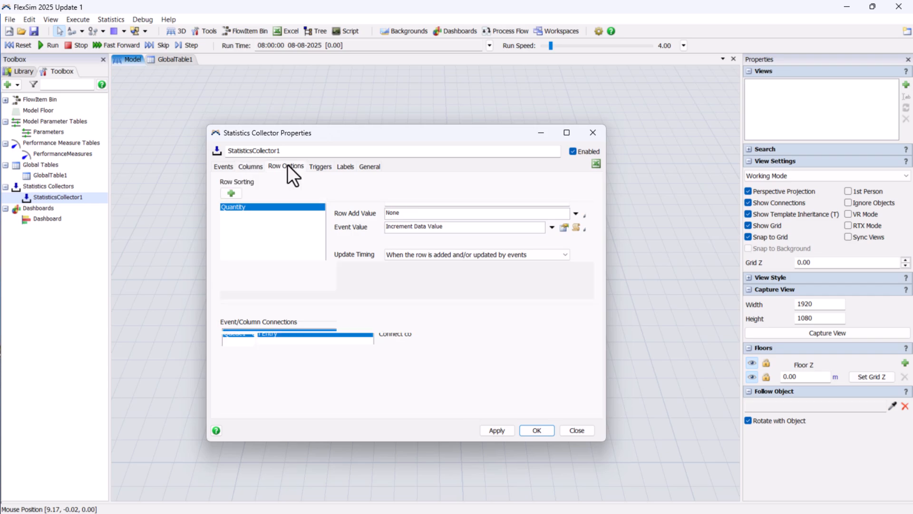
pyautogui.click(236, 197)
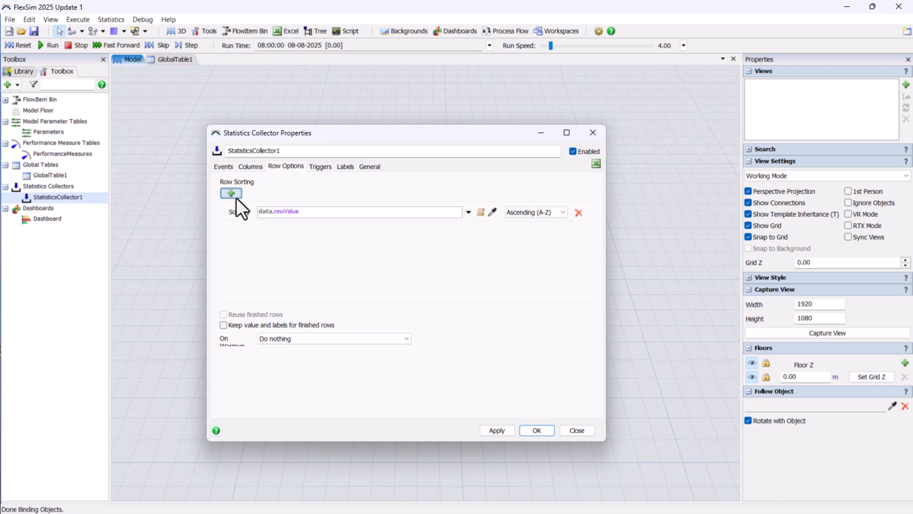
pyautogui.click(271, 212)
# Browse the statistics collector's Triggers, Labels and General settings
pyautogui.click(320, 167)
pyautogui.click(238, 182)
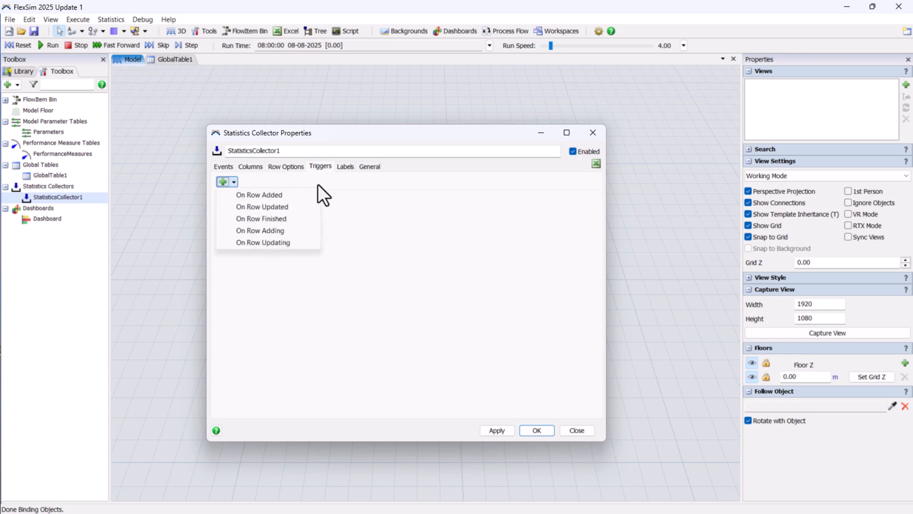
pyautogui.click(366, 186)
pyautogui.click(347, 168)
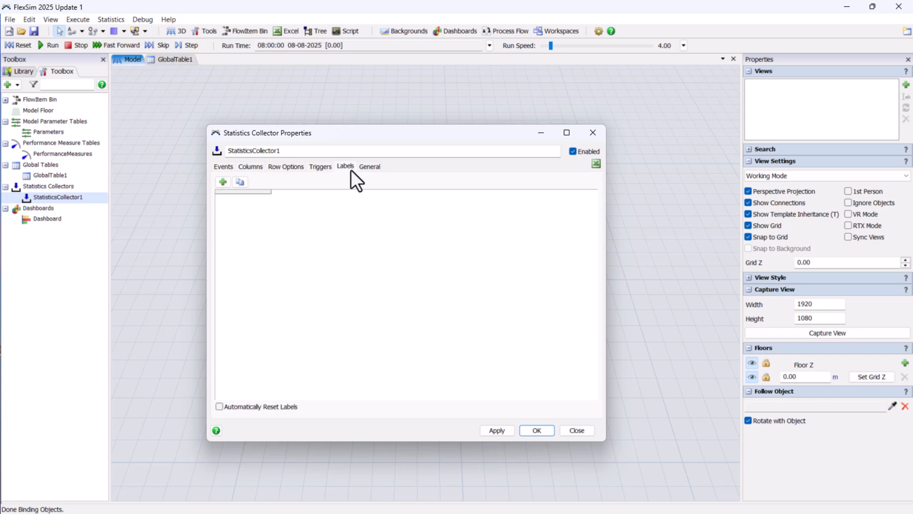
pyautogui.click(223, 182)
pyautogui.click(400, 274)
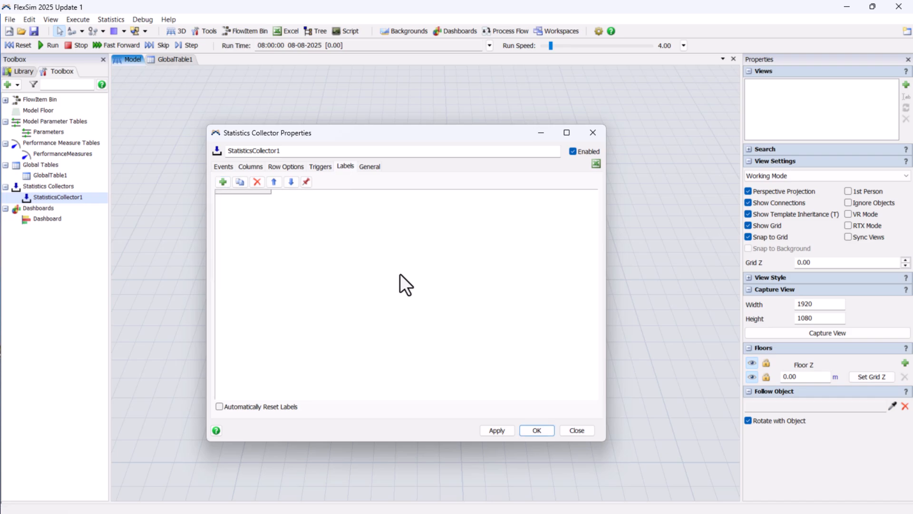
pyautogui.click(368, 168)
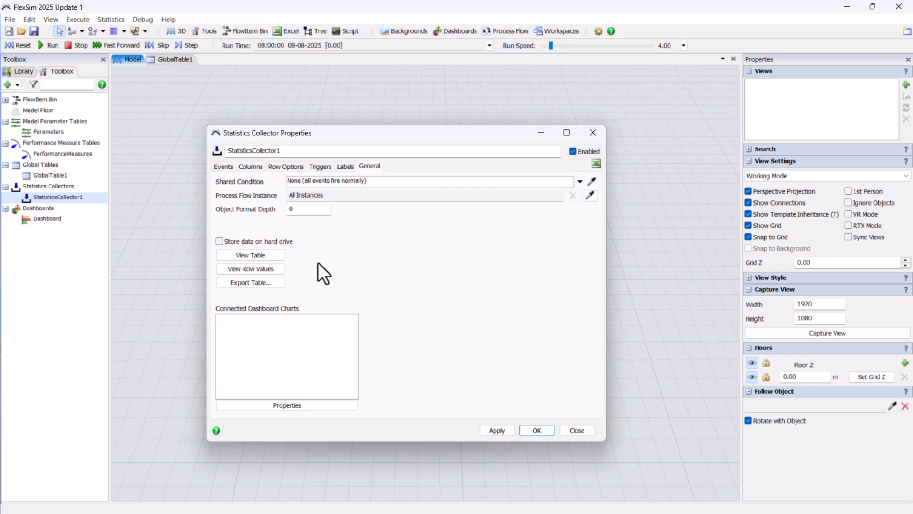
# Apply the statistics collector settings and open its table view
pyautogui.click(506, 429)
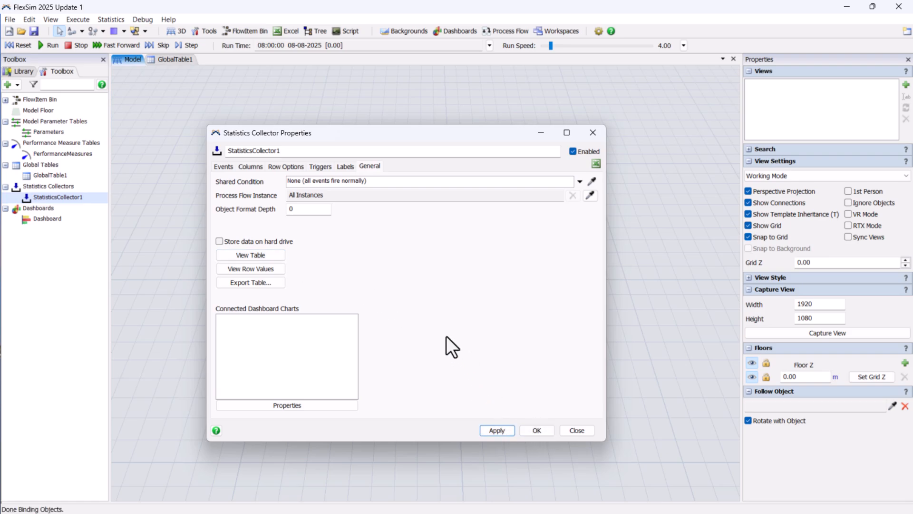
pyautogui.click(255, 255)
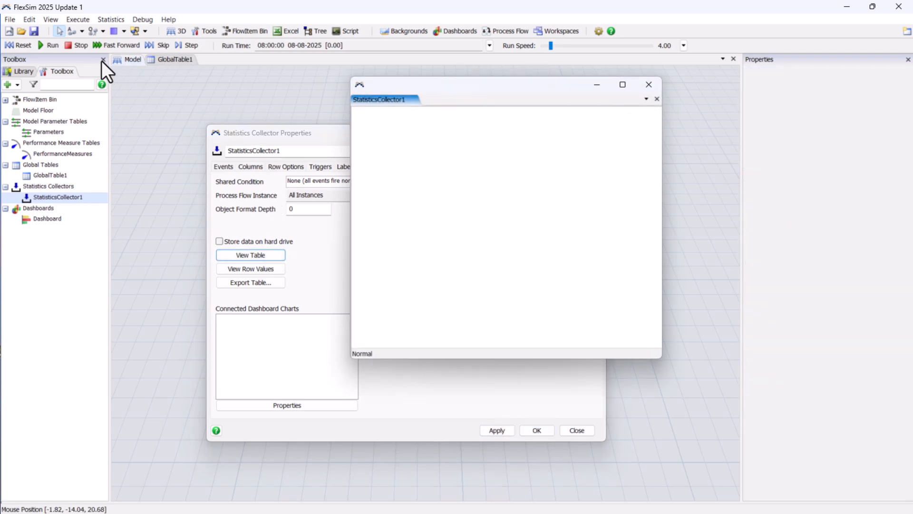
# Reset and run the model at run speed 233, then close the table and properties windows
pyautogui.click(21, 46)
pyautogui.click(43, 44)
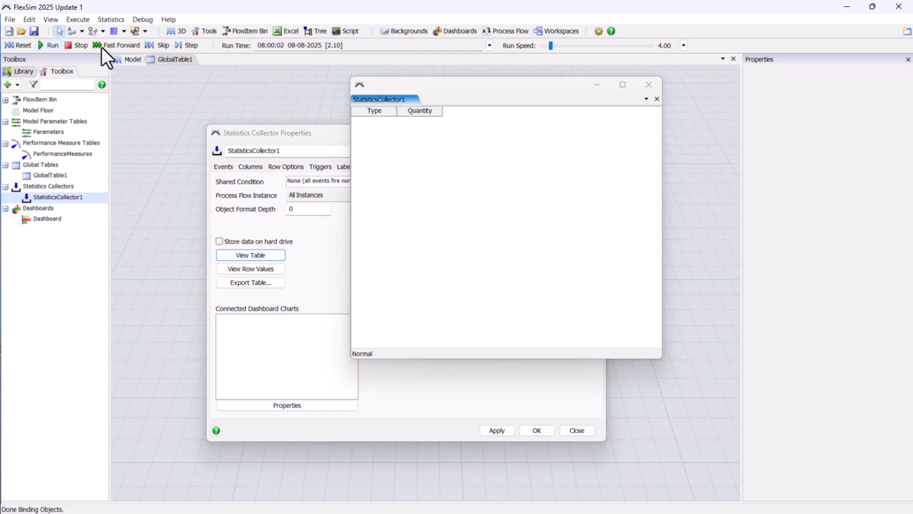
pyautogui.moveTo(548, 46); pyautogui.dragTo(563, 50)
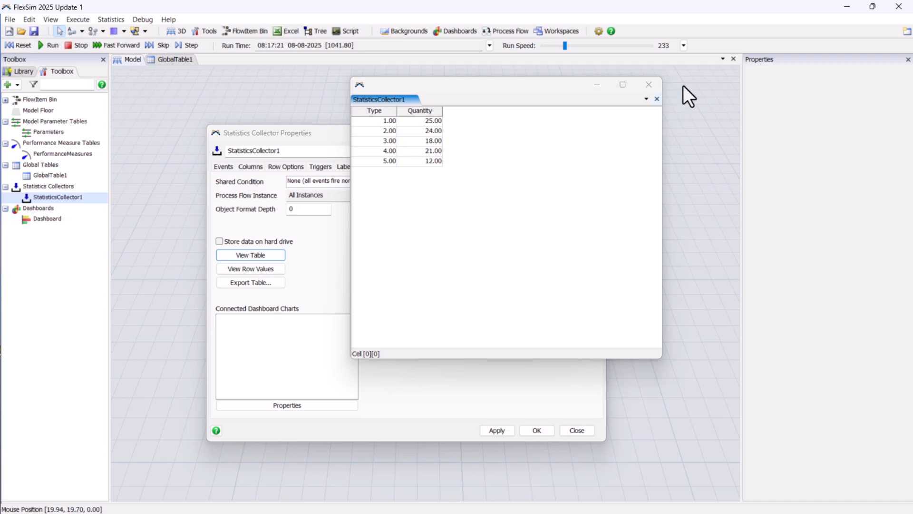
pyautogui.click(655, 85)
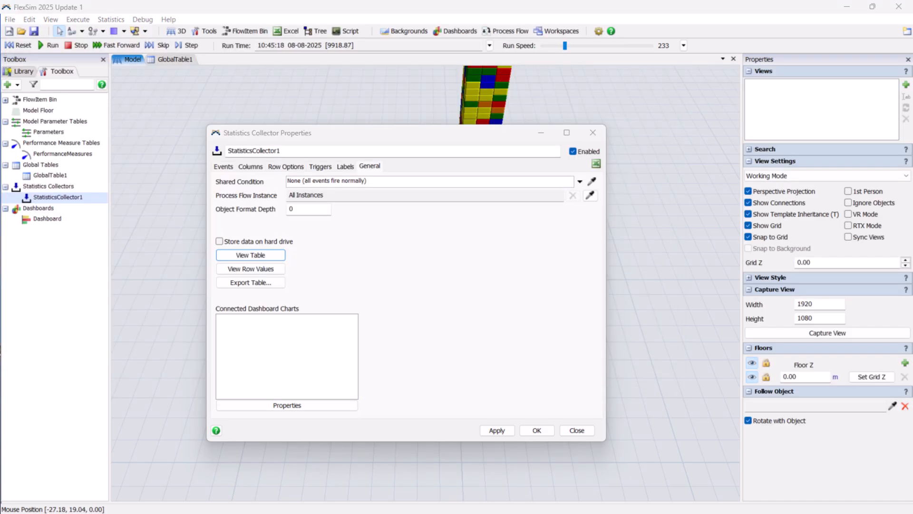
pyautogui.click(593, 133)
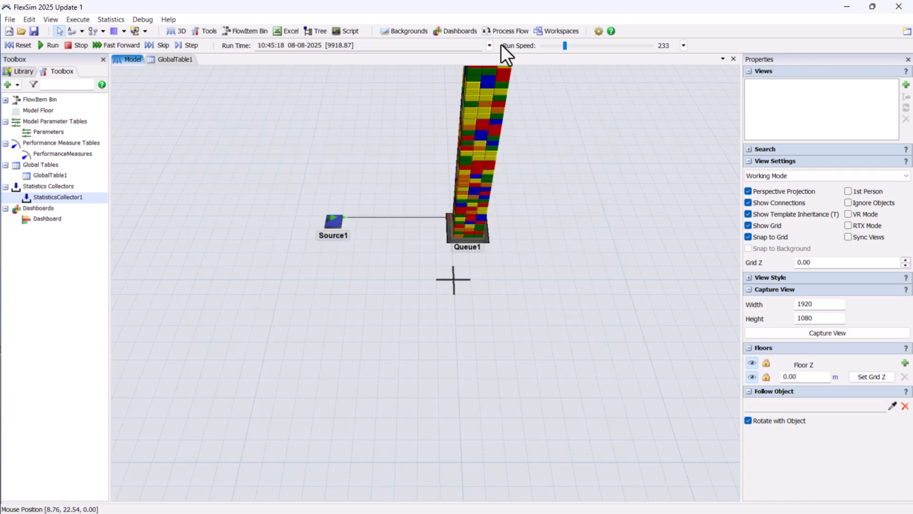
# Open the Dashboard and reset the model
pyautogui.click(470, 31)
pyautogui.click(478, 61)
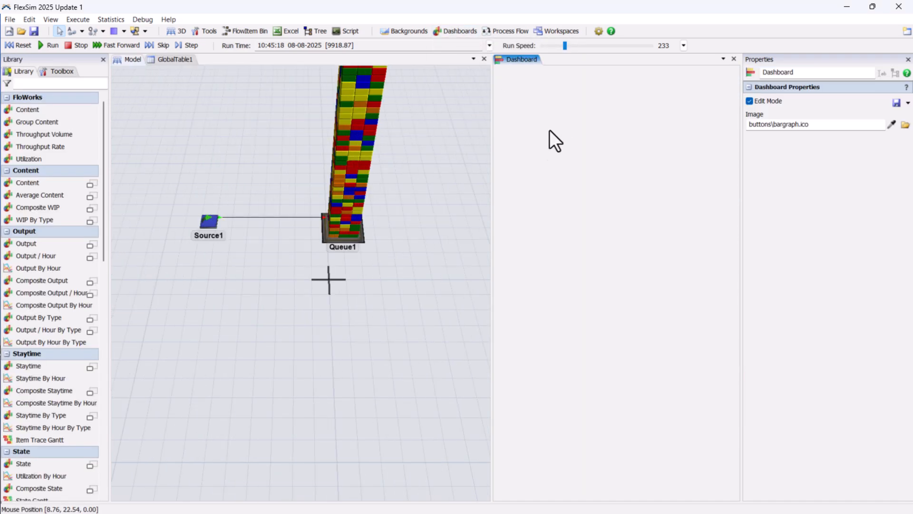
pyautogui.click(19, 45)
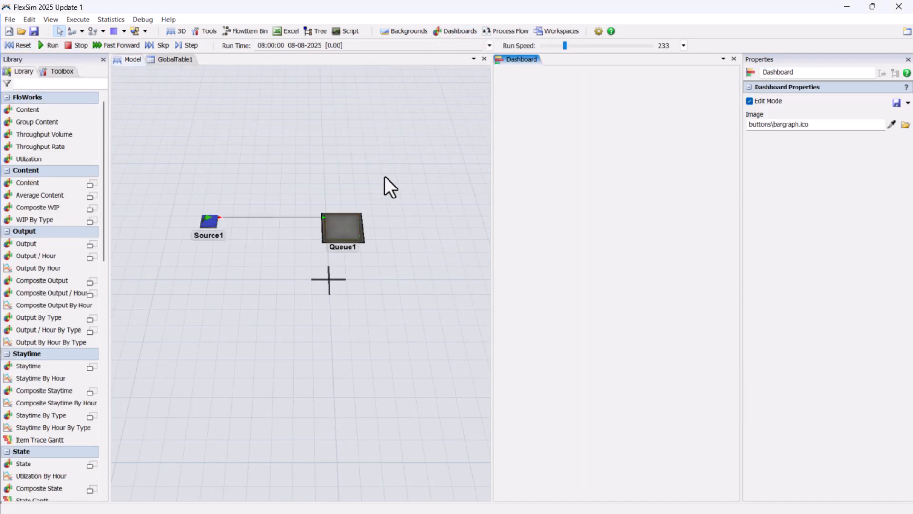
# Add a Bar Chart from the library to the dashboard
pyautogui.moveTo(384, 177); pyautogui.dragTo(401, 204)
pyautogui.click(515, 169)
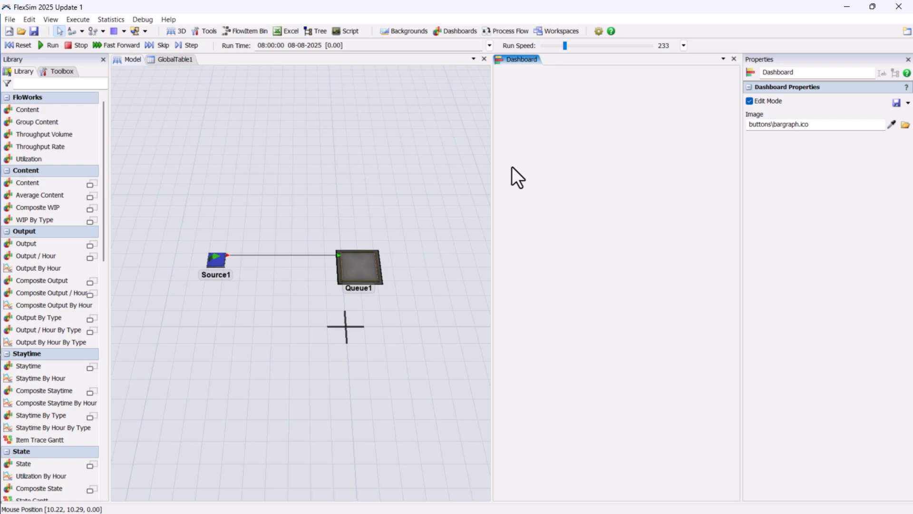
pyautogui.click(66, 70)
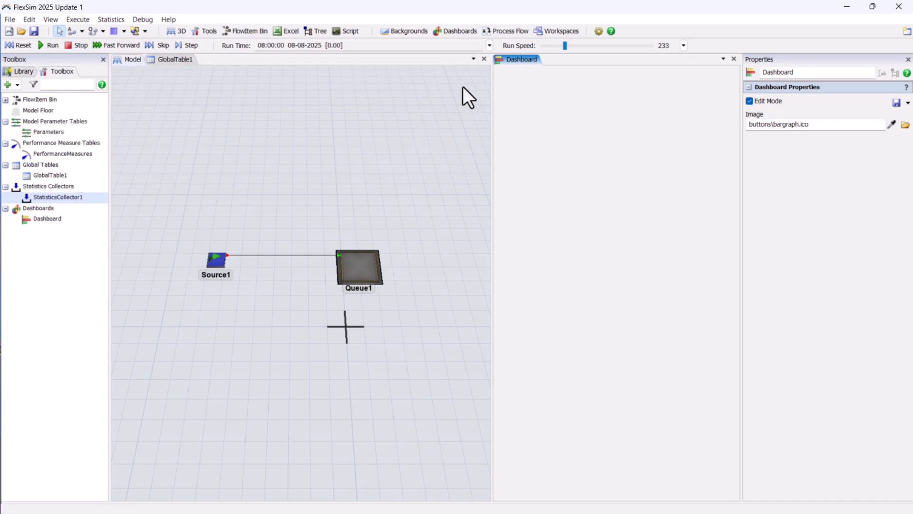
pyautogui.click(24, 70)
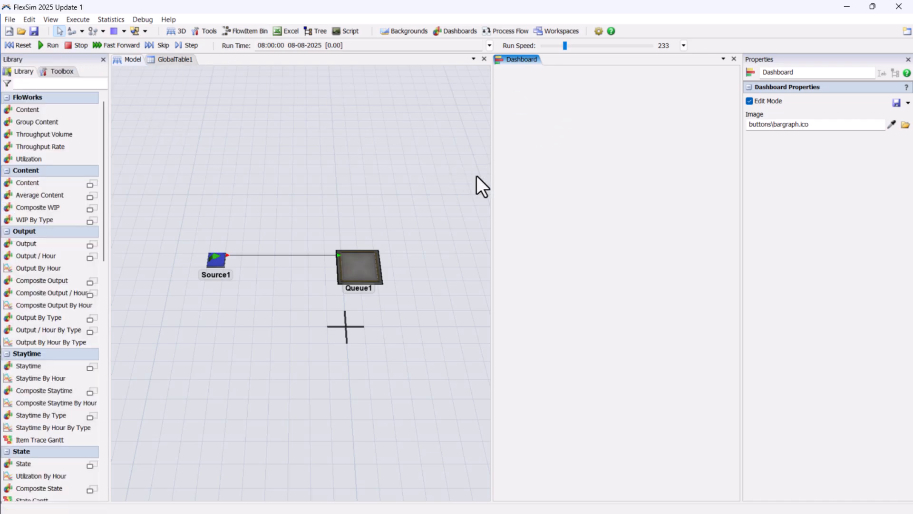
pyautogui.scroll(-10, 63, 292)
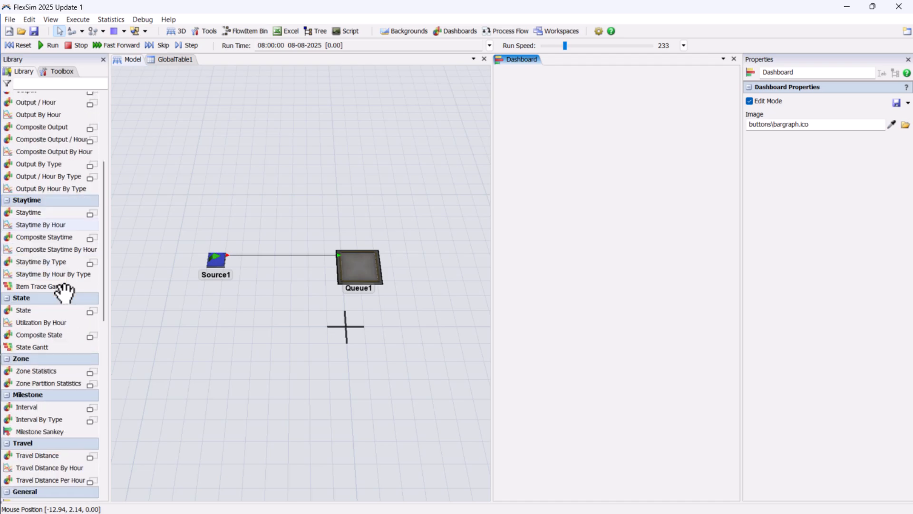
pyautogui.scroll(-4, 63, 291)
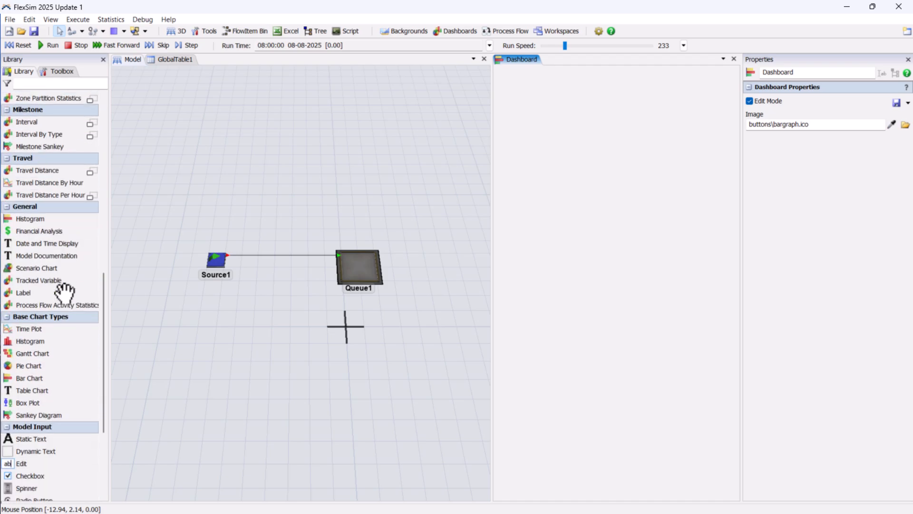
pyautogui.moveTo(55, 351); pyautogui.dragTo(547, 185)
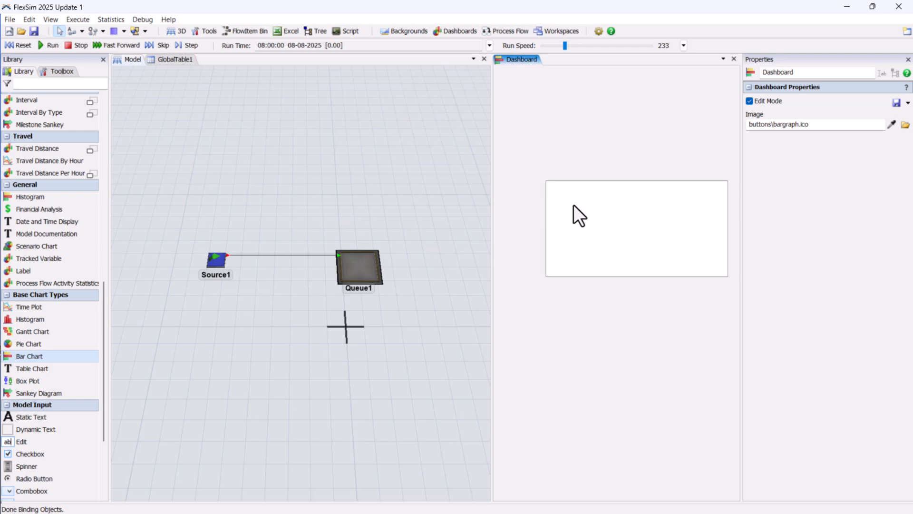
# Set the bar chart's data source to StatisticsCollector1 and its bar title to Type
pyautogui.click(829, 102)
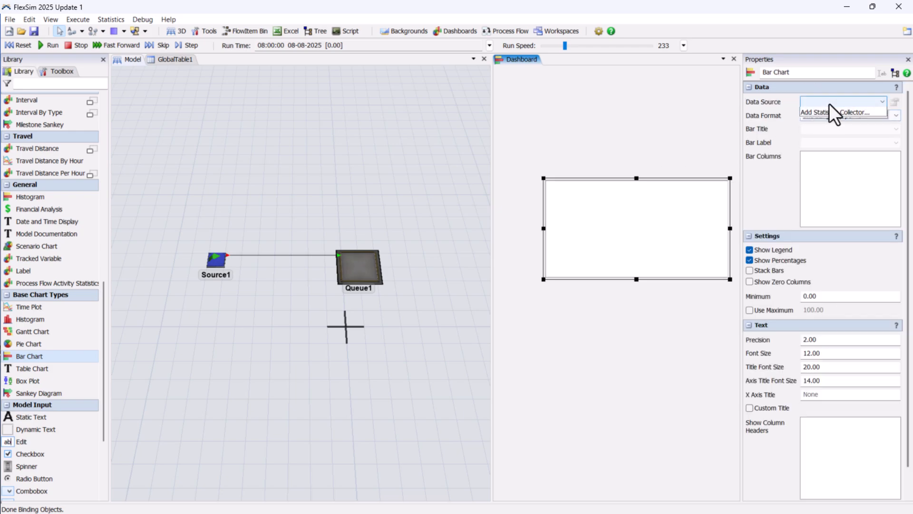
pyautogui.click(832, 113)
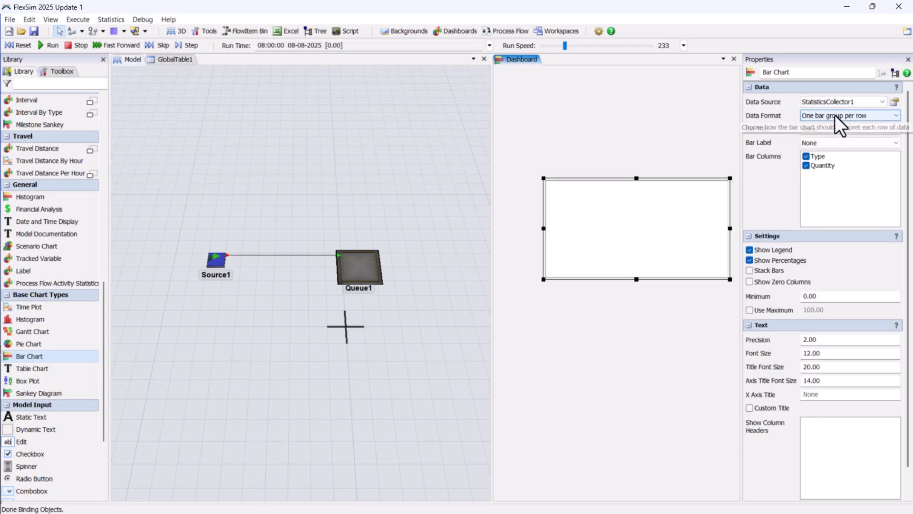
pyautogui.click(837, 130)
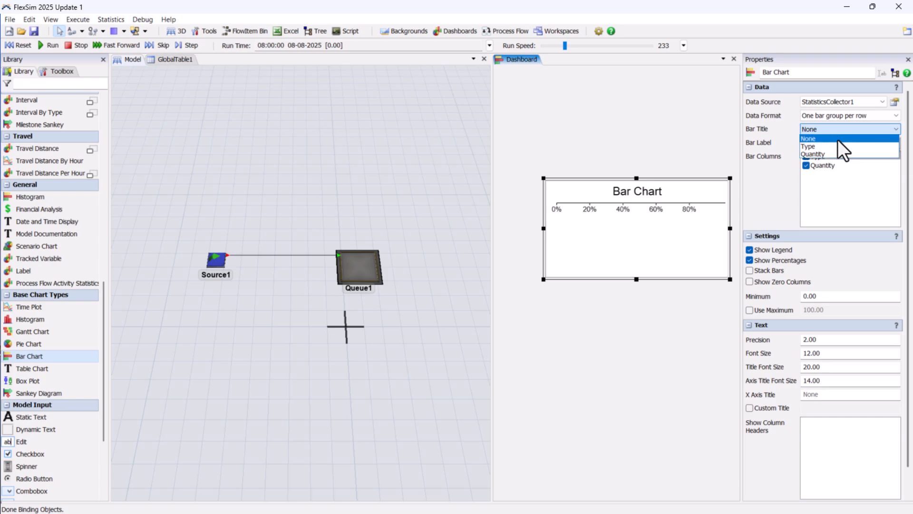
pyautogui.click(836, 146)
# Set the bar chart's bar label to Quantity
pyautogui.click(814, 142)
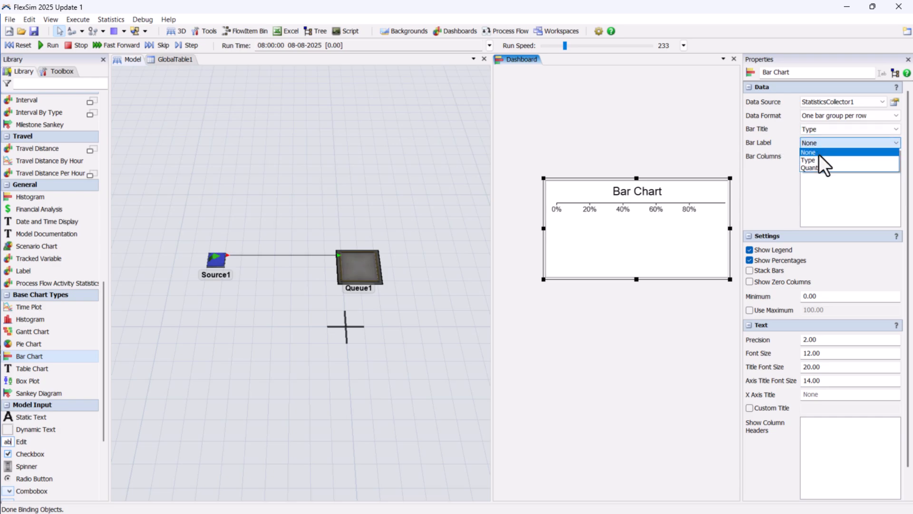
pyautogui.click(819, 159)
pyautogui.click(825, 143)
pyautogui.click(823, 167)
# Keep only Quantity as a bar column and turn off Show Percentages
pyautogui.click(815, 156)
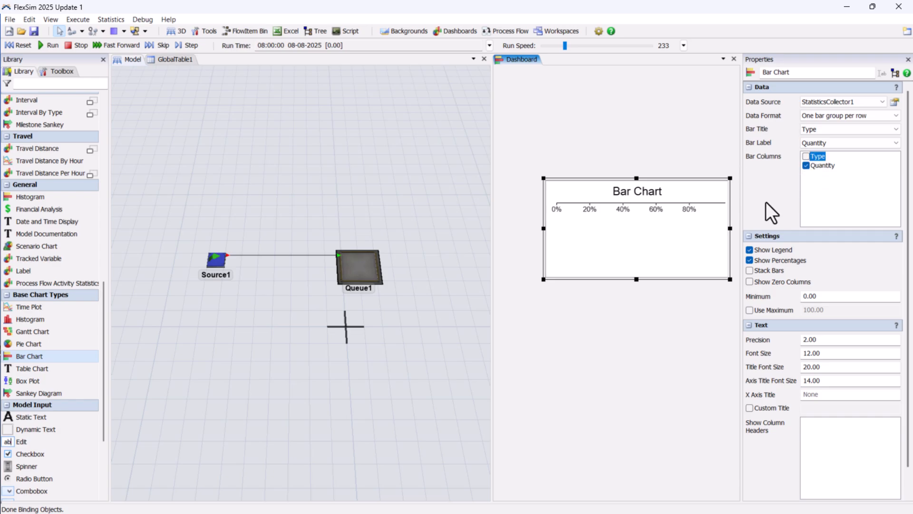
pyautogui.click(760, 261)
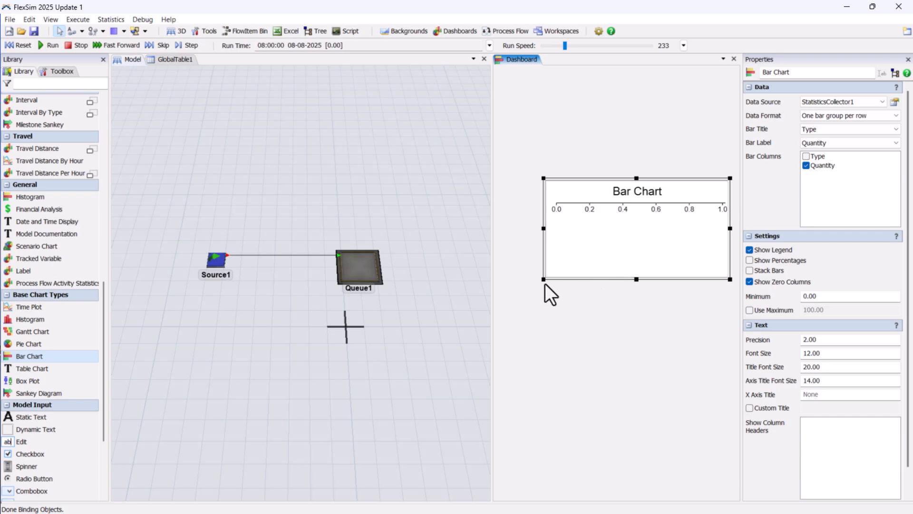
# Enlarge the bar chart toward the lower left and run the model
pyautogui.moveTo(542, 279); pyautogui.dragTo(502, 352)
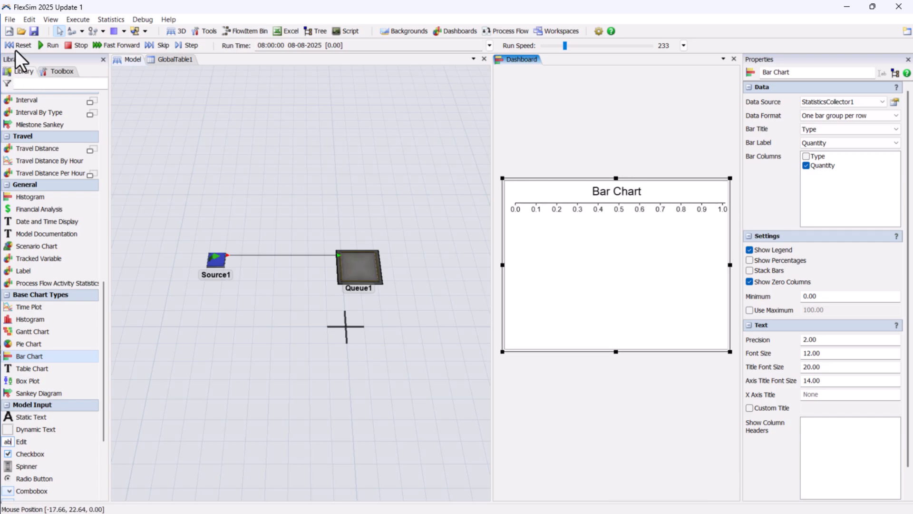
pyautogui.click(48, 45)
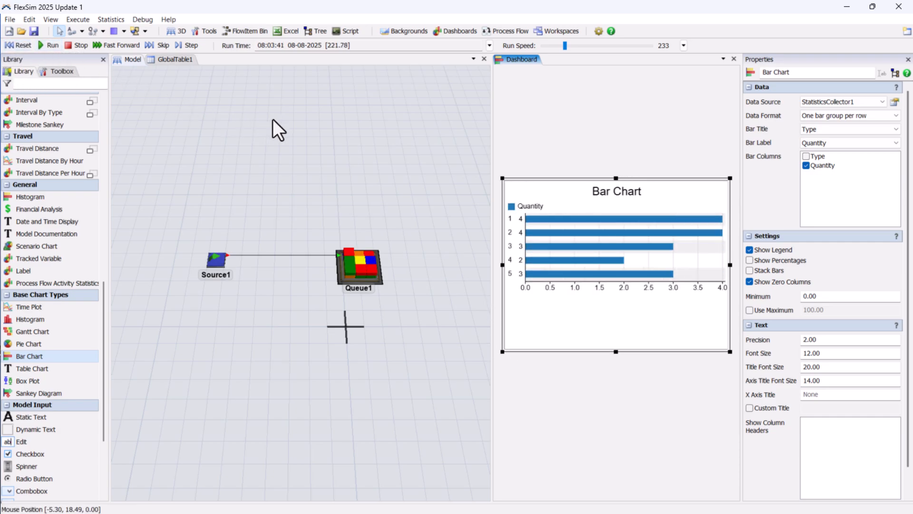